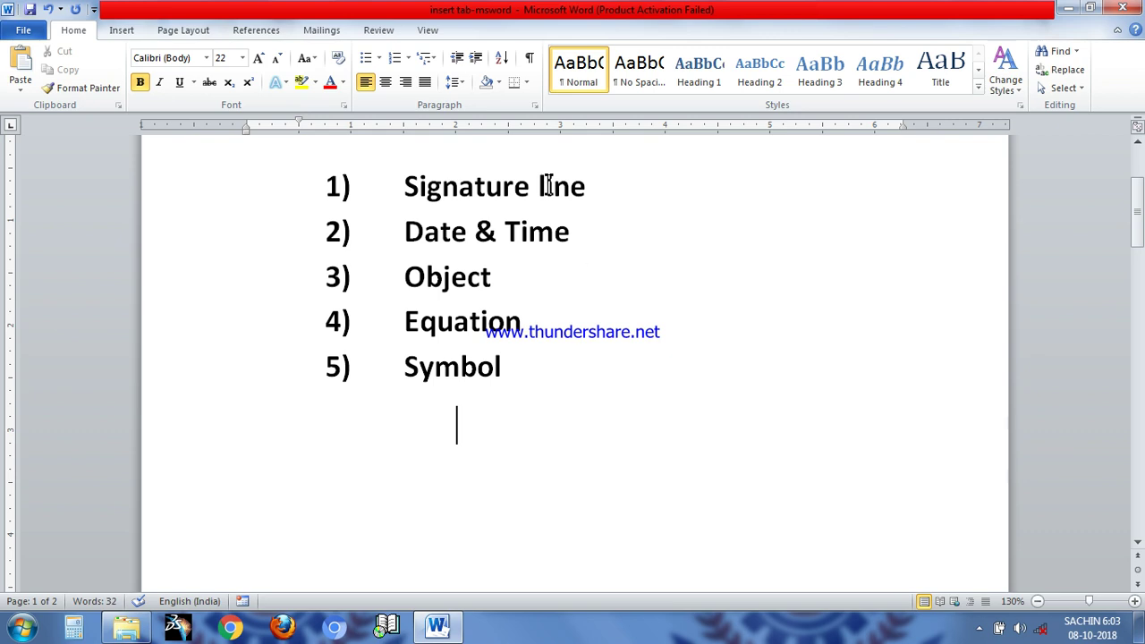
Step: Switch to the Insert ribbon and begin adding a signature line
{"action": "left_click", "coordinate": [122, 31]}
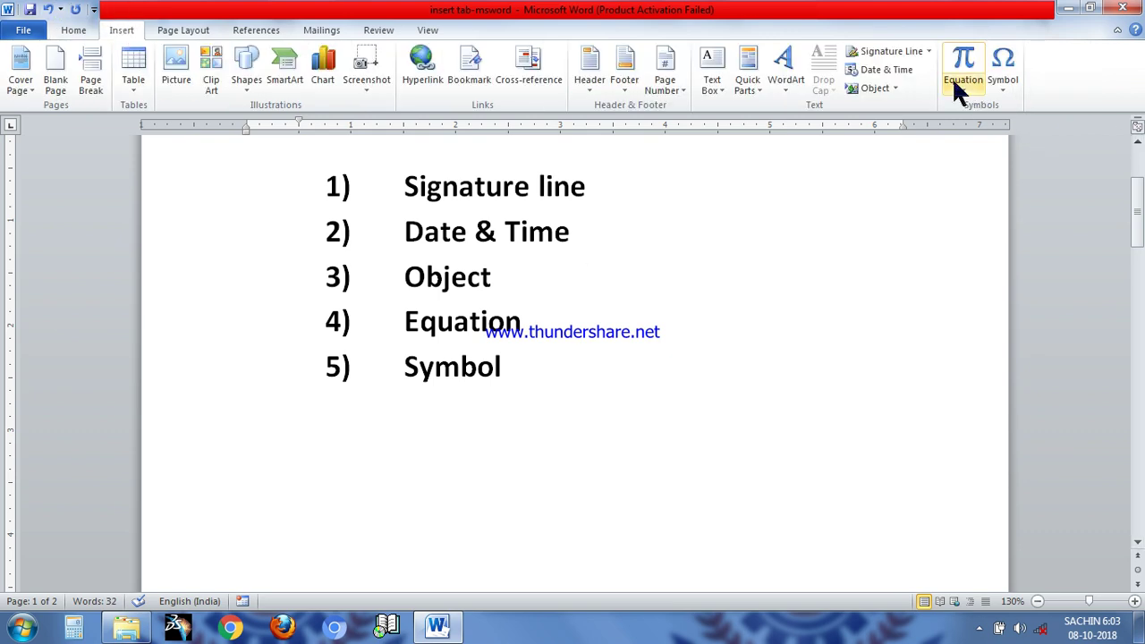
{"action": "left_click", "coordinate": [897, 51]}
Step: Fill in the signer's name and the title 'manager', then insert the signature line
{"action": "left_click", "coordinate": [767, 369]}
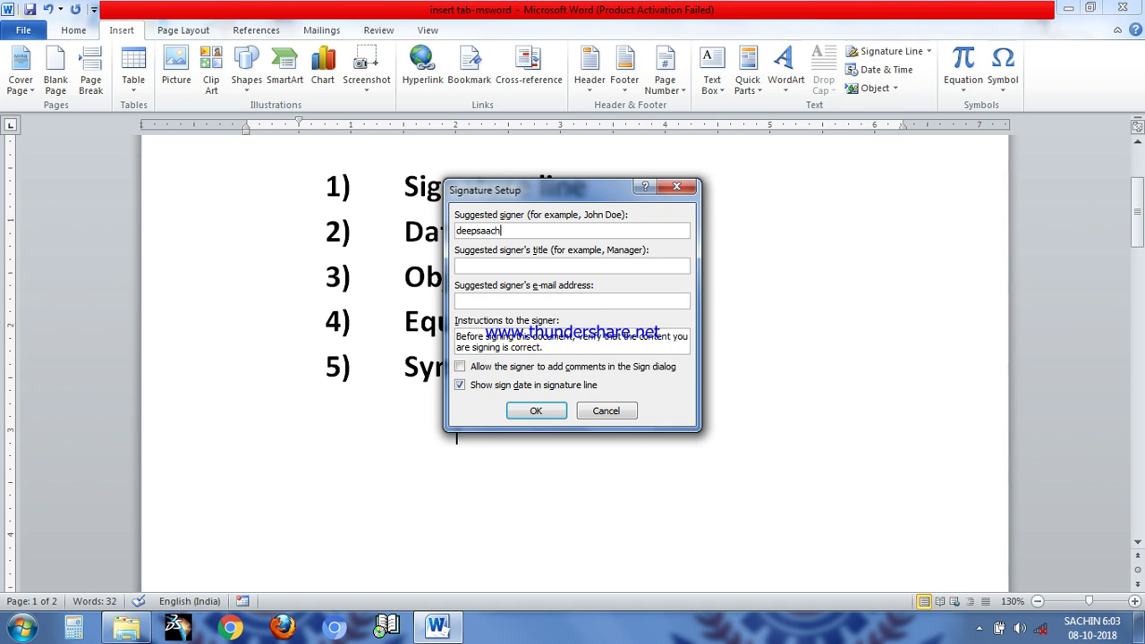
{"action": "left_click", "coordinate": [515, 266]}
{"action": "type", "text": "r"}
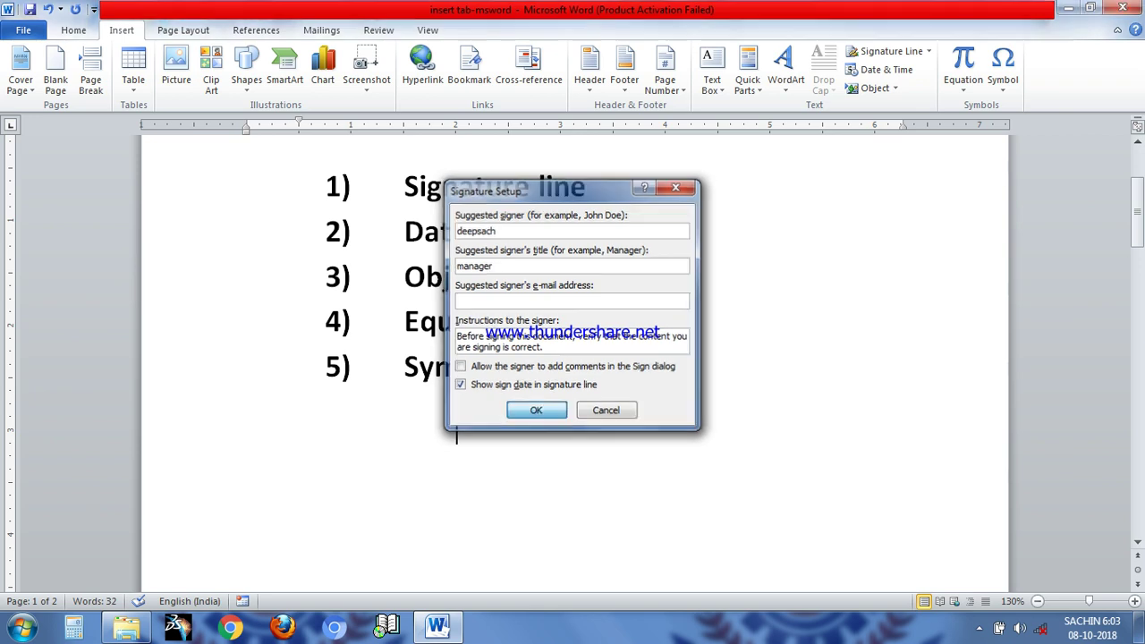
{"action": "key", "text": "Return"}
Step: Scroll down to the new signature line and select it
{"action": "scroll", "coordinate": [401, 389], "scroll_direction": "down", "scroll_amount": 2}
{"action": "scroll", "coordinate": [405, 402], "scroll_direction": "down", "scroll_amount": 3}
{"action": "scroll", "coordinate": [407, 401], "scroll_direction": "down", "scroll_amount": 3}
{"action": "scroll", "coordinate": [407, 401], "scroll_direction": "down", "scroll_amount": 5}
{"action": "scroll", "coordinate": [407, 401], "scroll_direction": "down", "scroll_amount": 4}
{"action": "left_click", "coordinate": [358, 241]}
{"action": "scroll", "coordinate": [420, 334], "scroll_direction": "up", "scroll_amount": 3}
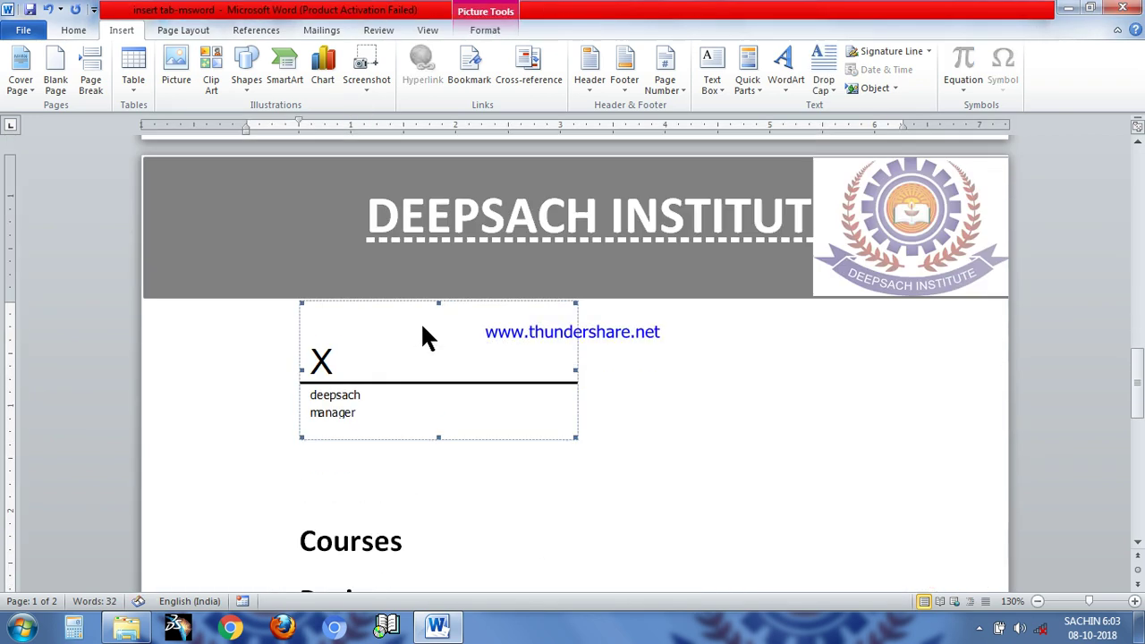
{"action": "scroll", "coordinate": [299, 478], "scroll_direction": "up", "scroll_amount": 1}
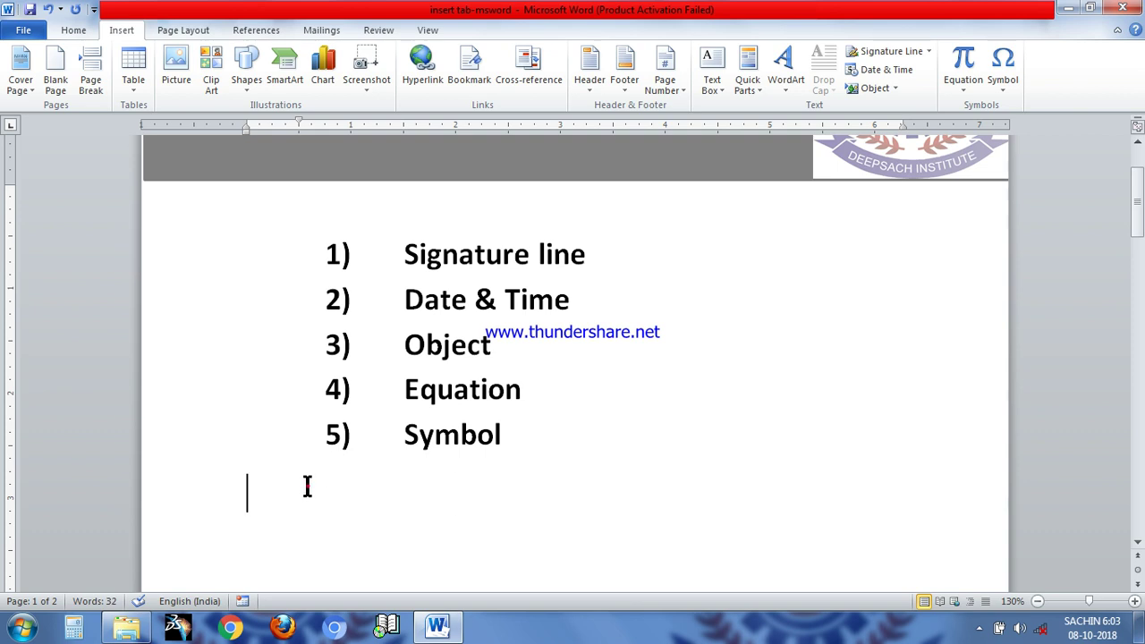
Step: Insert today's date in the 'Monday, 08 October 2018' format below the numbered list
{"action": "left_click", "coordinate": [876, 72]}
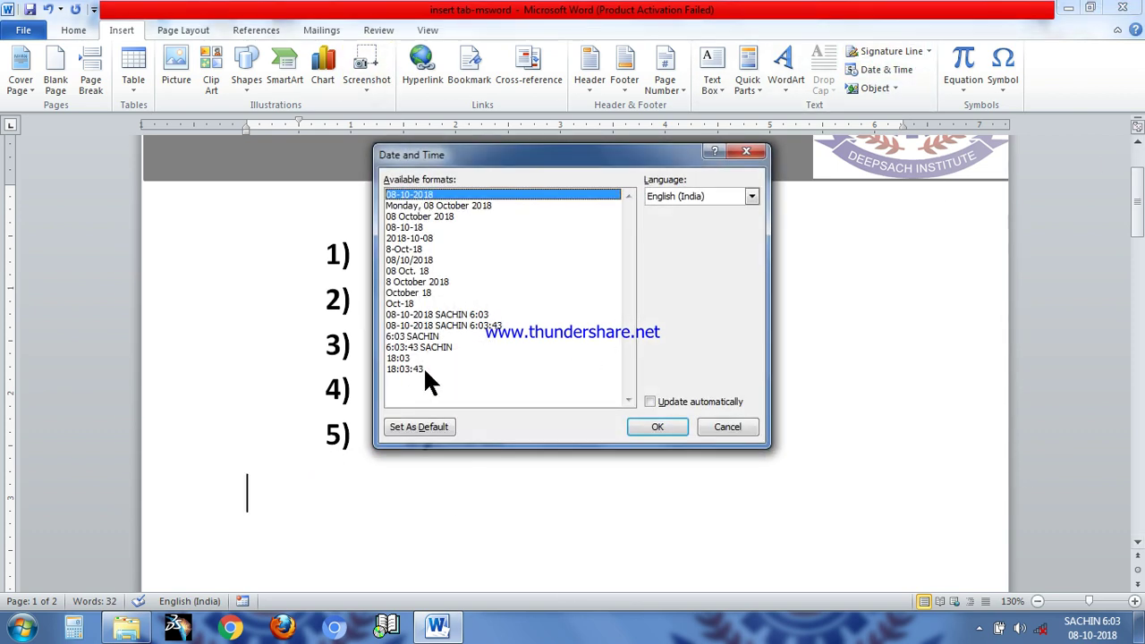
{"action": "left_click", "coordinate": [438, 326]}
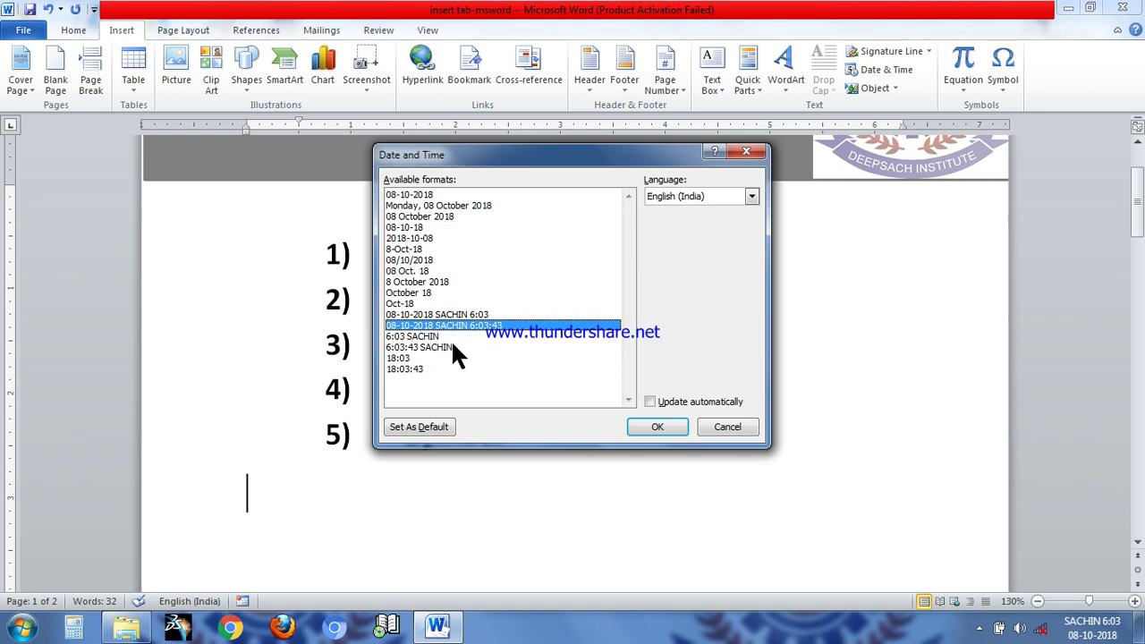
{"action": "left_click", "coordinate": [398, 359]}
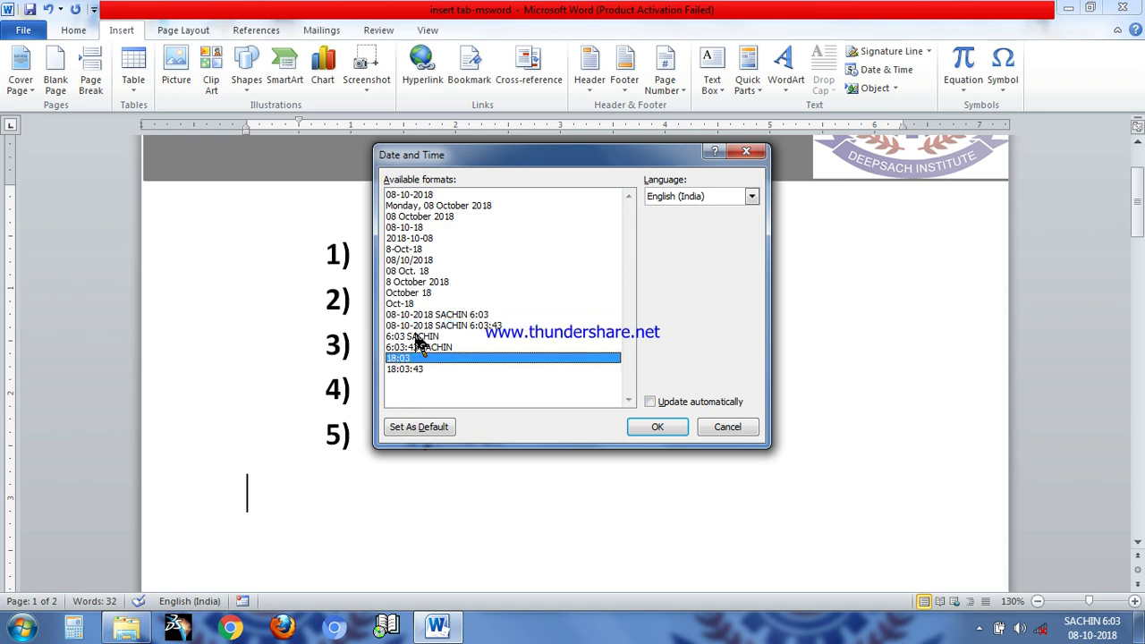
{"action": "left_click", "coordinate": [449, 205]}
{"action": "left_click", "coordinate": [662, 429]}
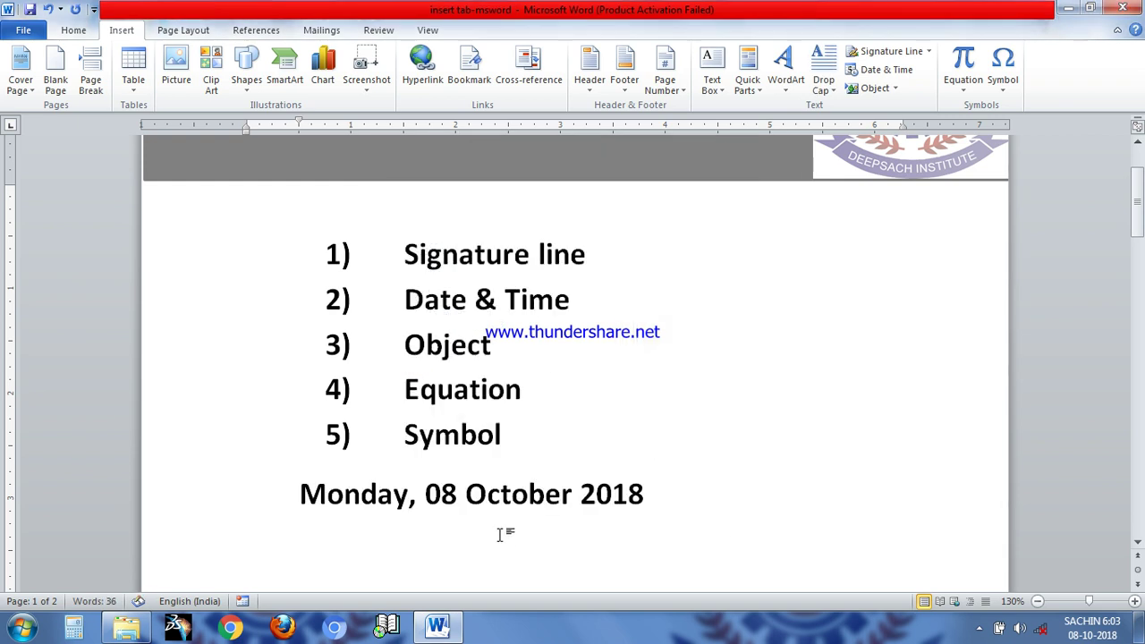
{"action": "left_click", "coordinate": [665, 555]}
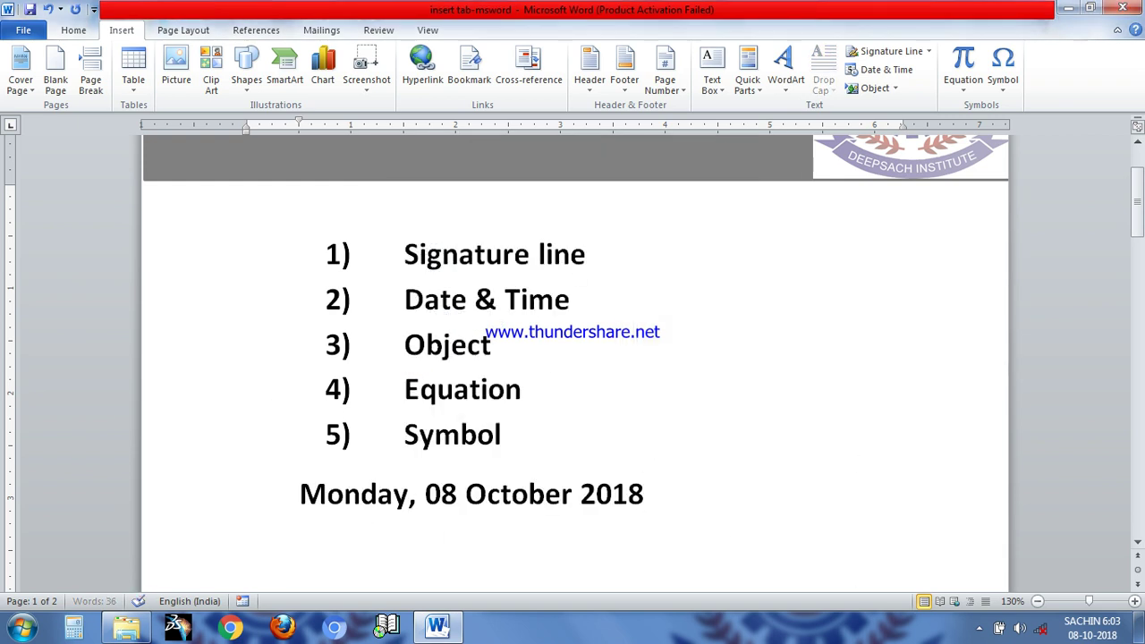
Step: Insert a new Bitmap Image object below the date from the Object dialog
{"action": "left_click", "coordinate": [893, 91]}
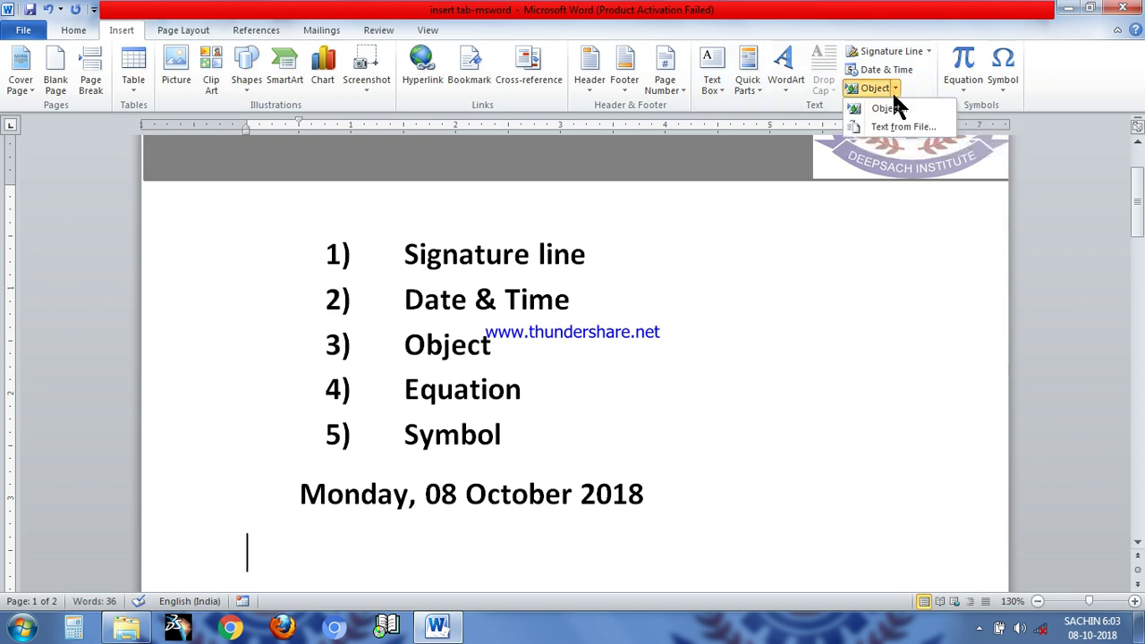
{"action": "left_click", "coordinate": [895, 108]}
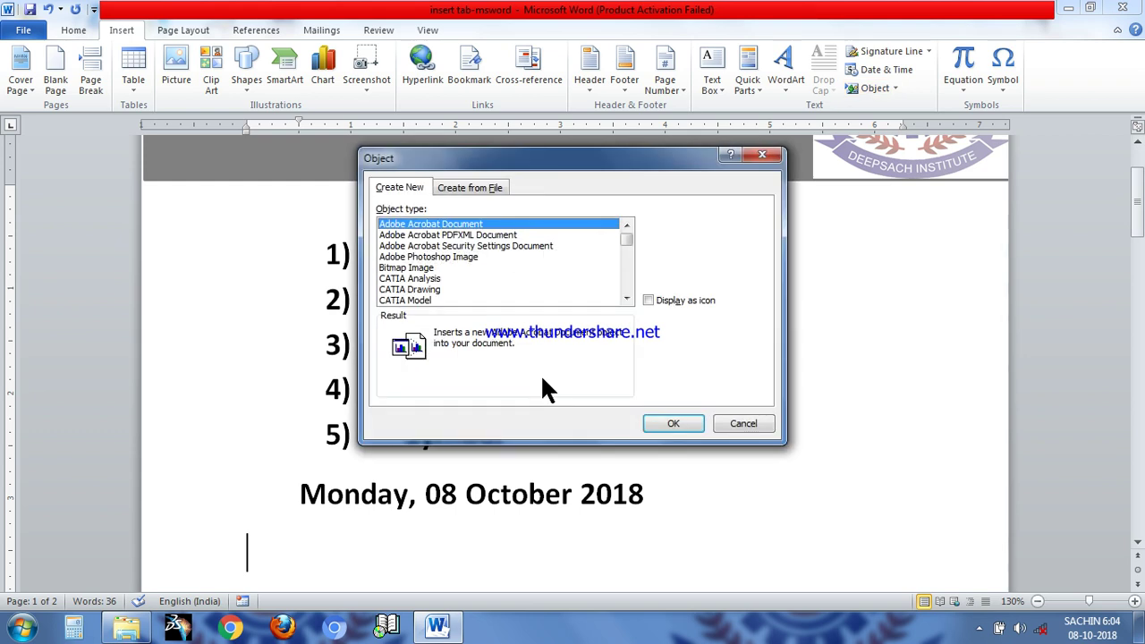
{"action": "left_click", "coordinate": [419, 270]}
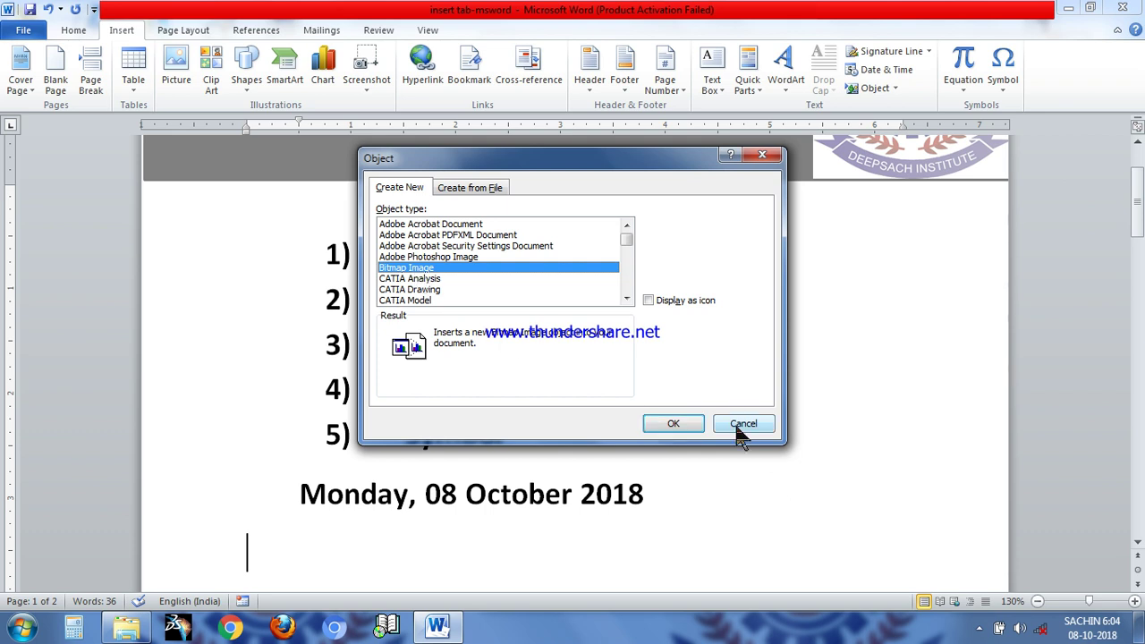
{"action": "left_click", "coordinate": [673, 423]}
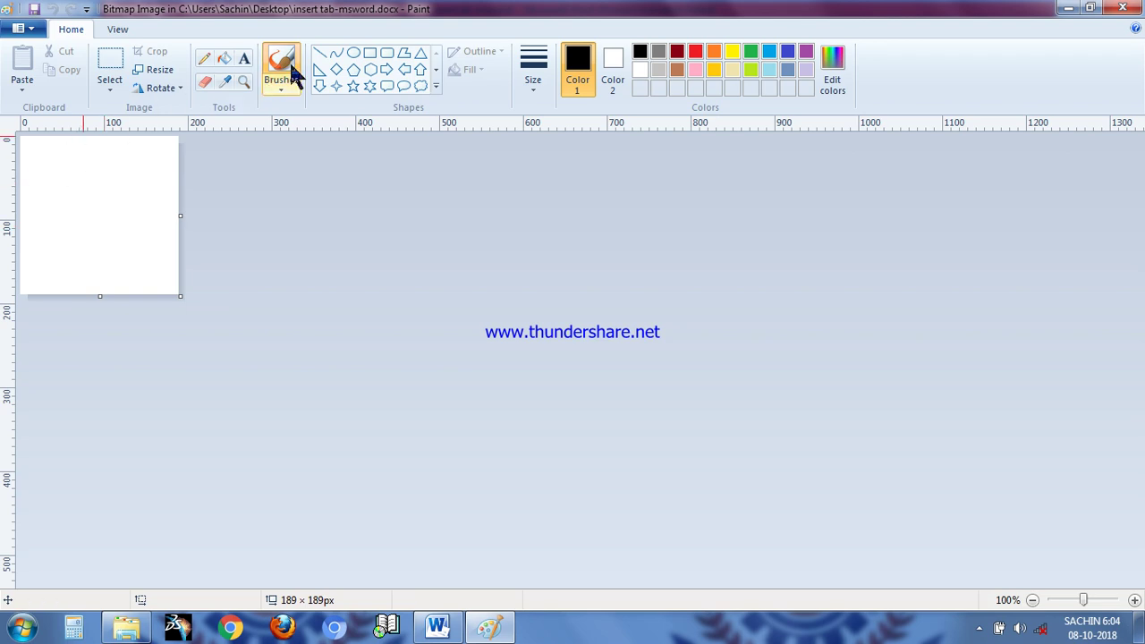
Step: Draw a diamond in Paint, fill it green, and close Paint to embed it
{"action": "left_click", "coordinate": [336, 69]}
{"action": "left_click_drag", "start_coordinate": [61, 163], "coordinate": [139, 267]}
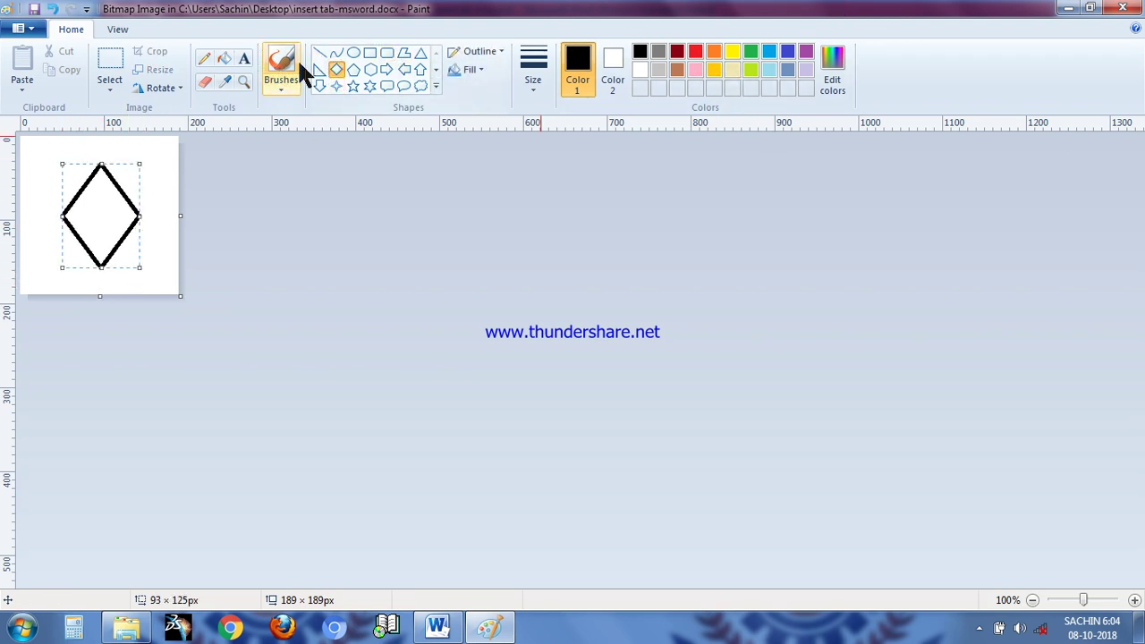
{"action": "left_click", "coordinate": [225, 59]}
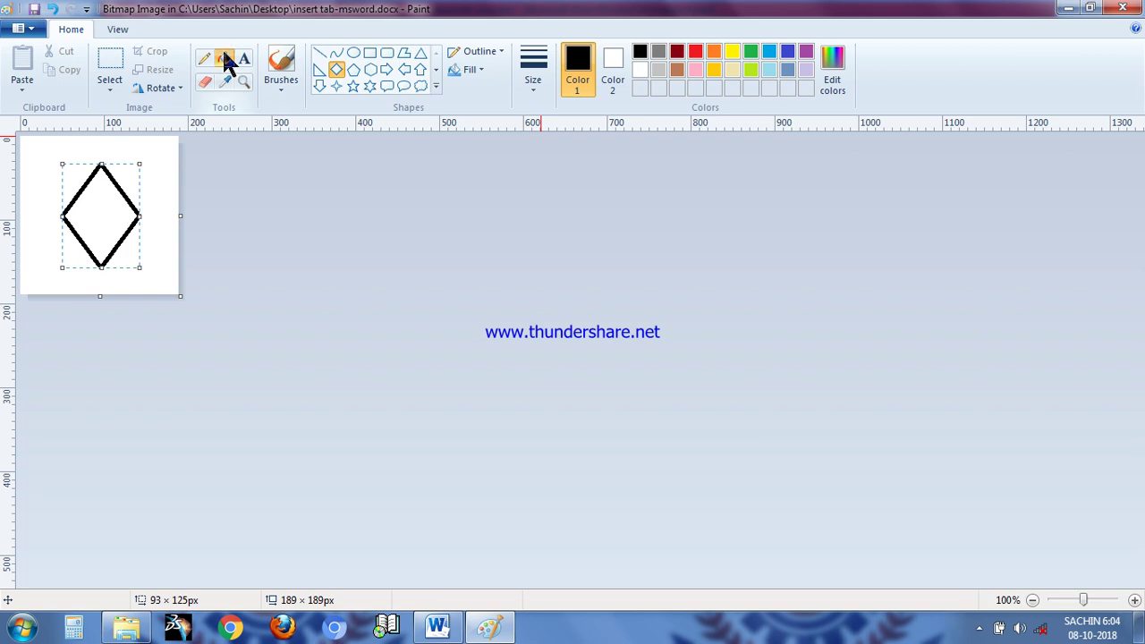
{"action": "left_click", "coordinate": [751, 51]}
{"action": "left_click", "coordinate": [100, 207]}
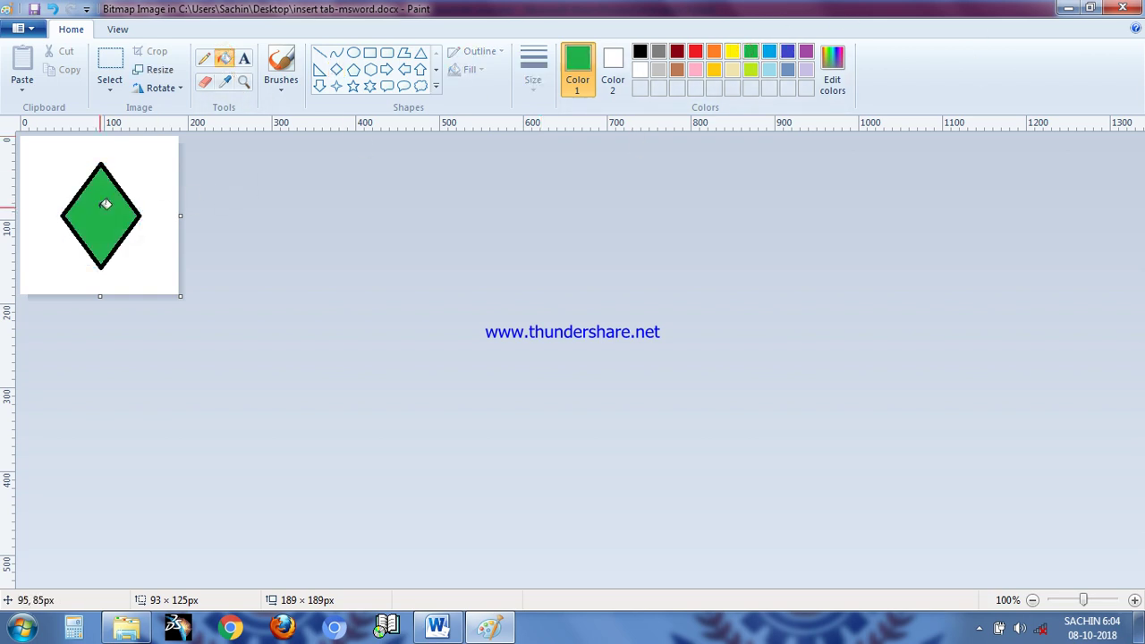
{"action": "left_click", "coordinate": [1121, 8]}
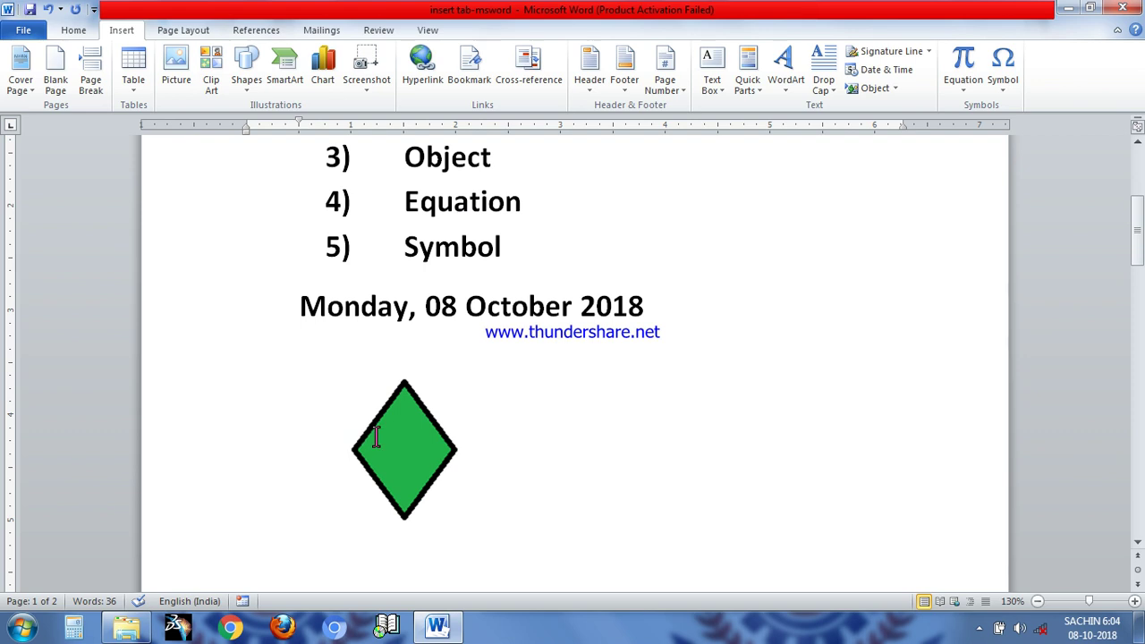
Step: Delete the green diamond and insert the text of the 'components' file
{"action": "left_click", "coordinate": [376, 435]}
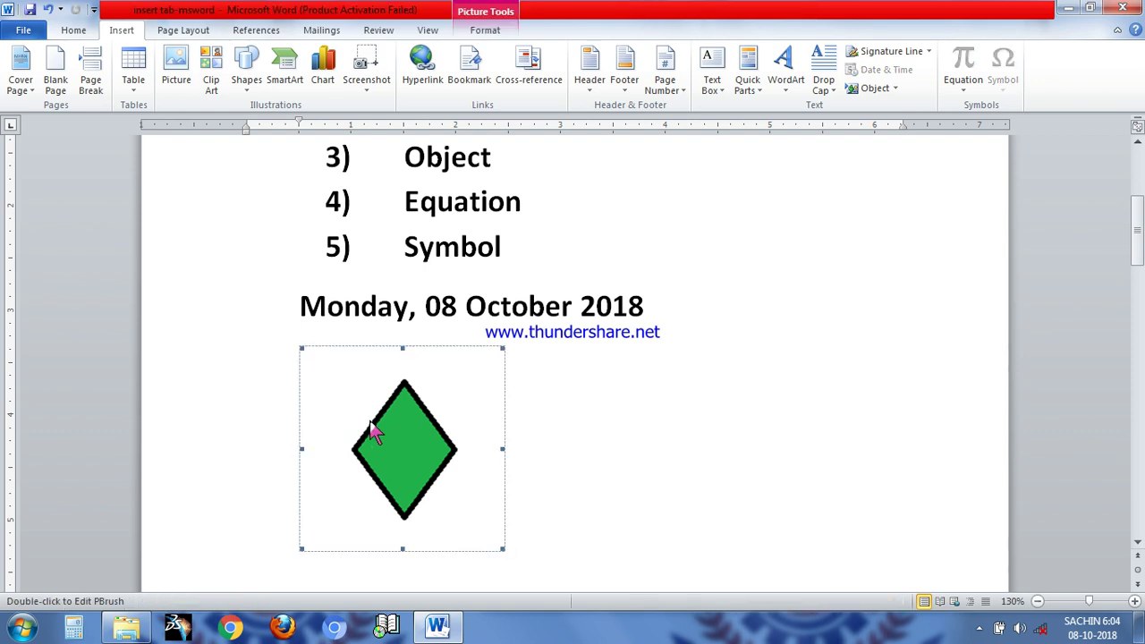
{"action": "key", "text": "Delete"}
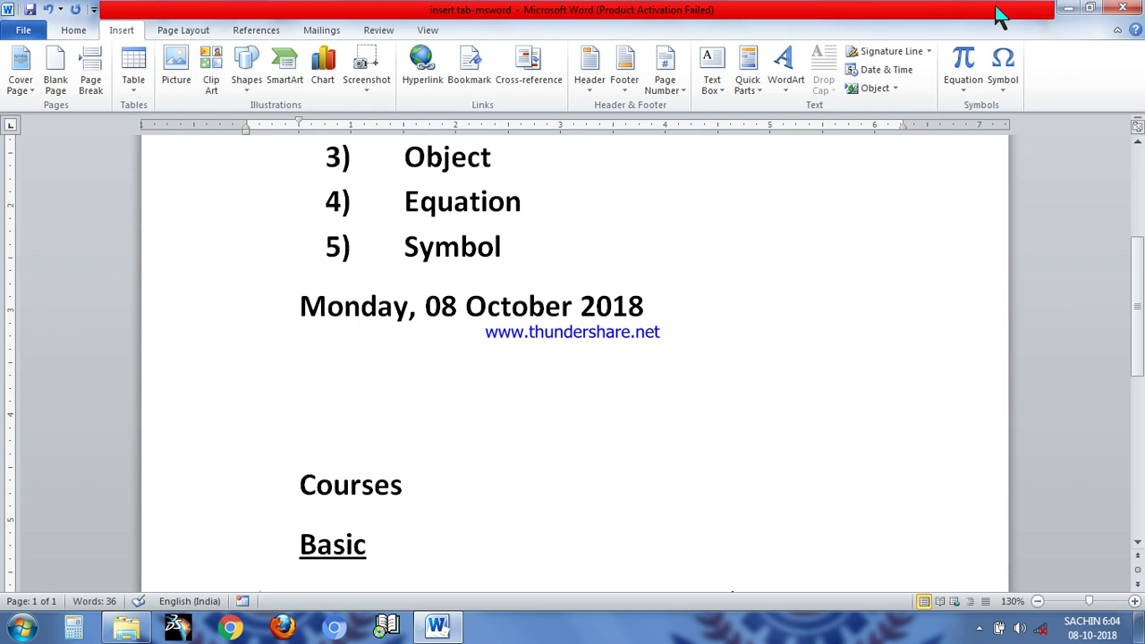
{"action": "left_click", "coordinate": [895, 90]}
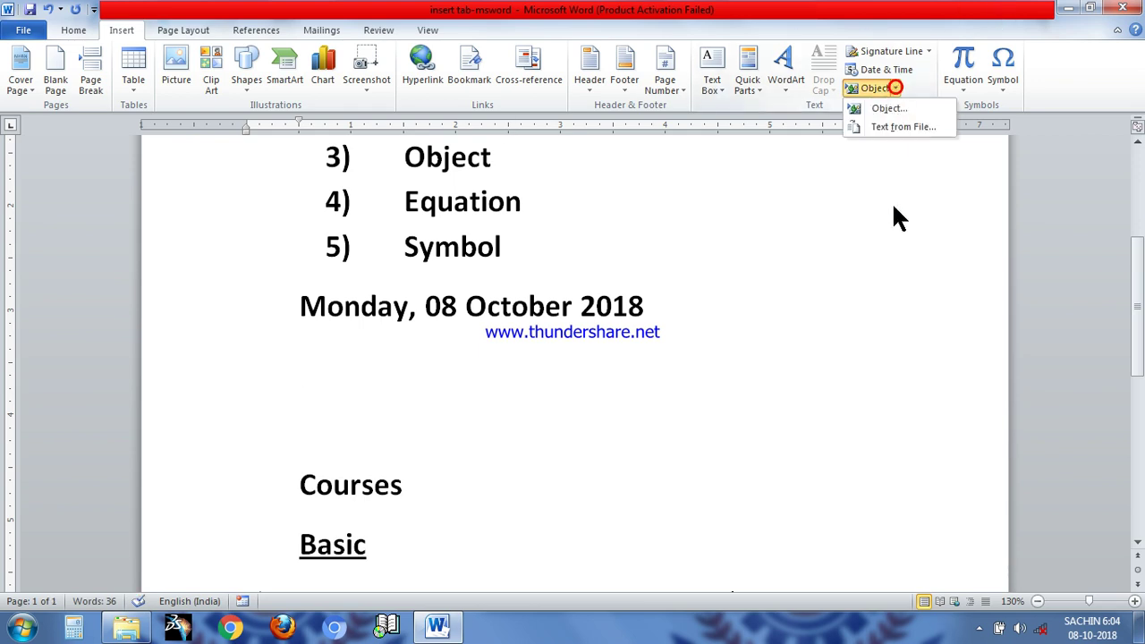
{"action": "left_click", "coordinate": [901, 127]}
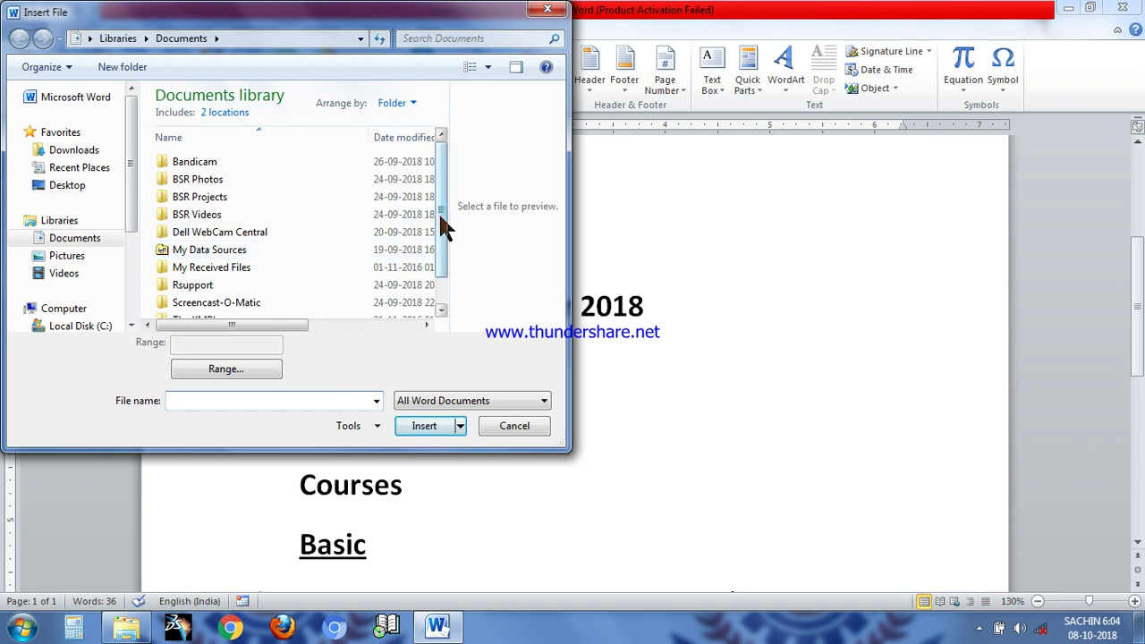
{"action": "left_click_drag", "start_coordinate": [439, 225], "coordinate": [444, 326]}
{"action": "left_click", "coordinate": [202, 308]}
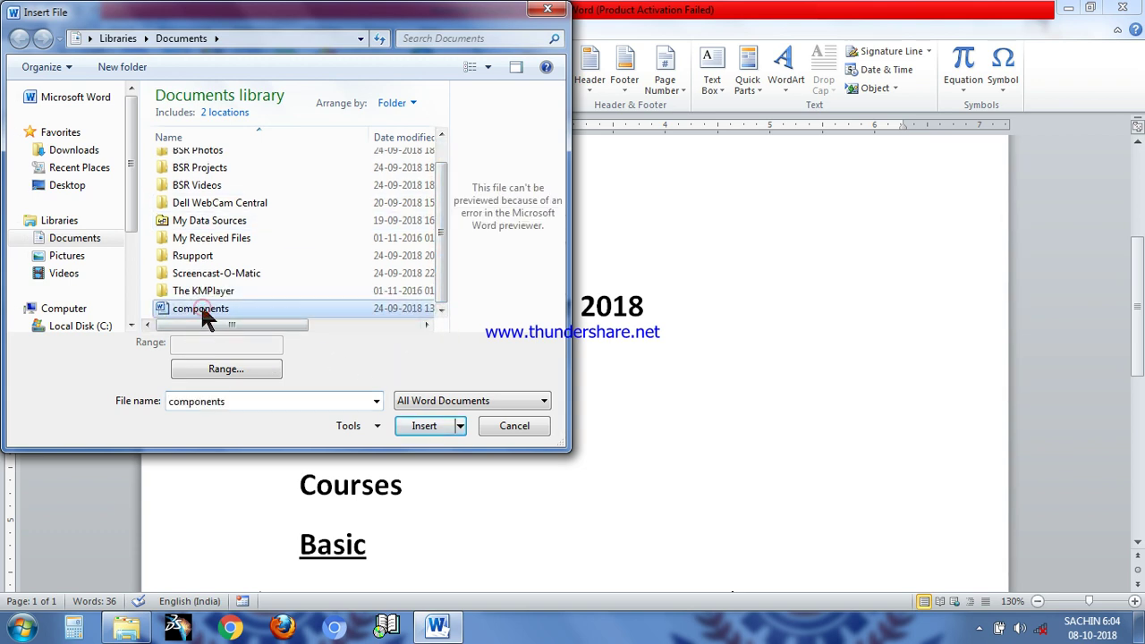
{"action": "left_click", "coordinate": [424, 425]}
Step: Undo the inserted Components of Computer diagram and place the cursor before 'Courses'
{"action": "scroll", "coordinate": [662, 394], "scroll_direction": "up", "scroll_amount": 1}
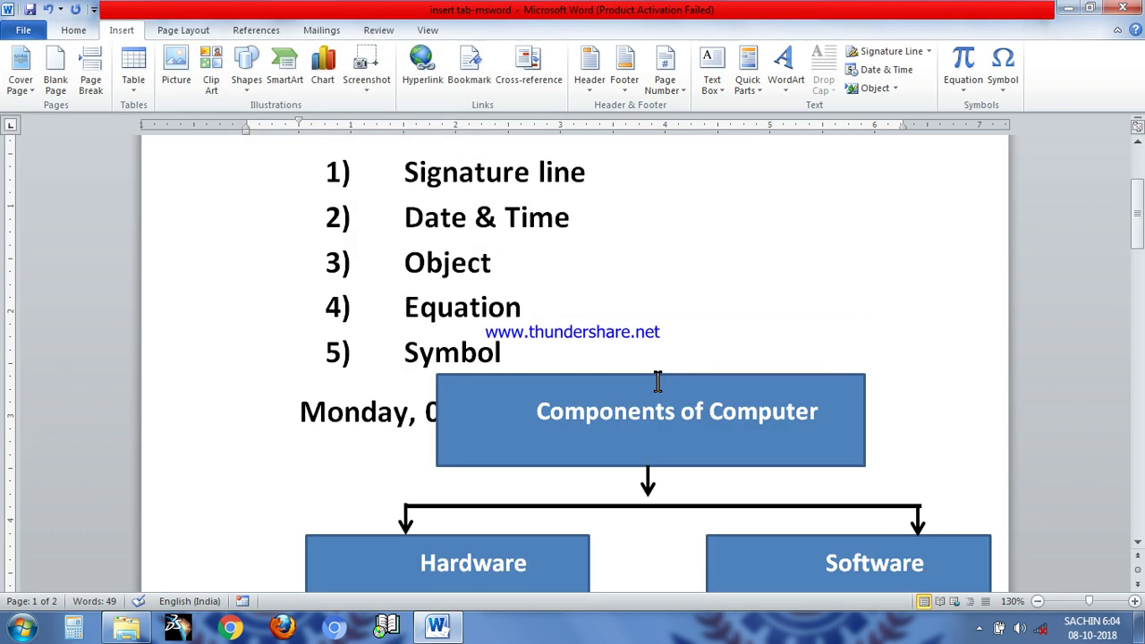
{"action": "scroll", "coordinate": [660, 385], "scroll_direction": "down", "scroll_amount": 2}
{"action": "scroll", "coordinate": [659, 380], "scroll_direction": "down", "scroll_amount": 1}
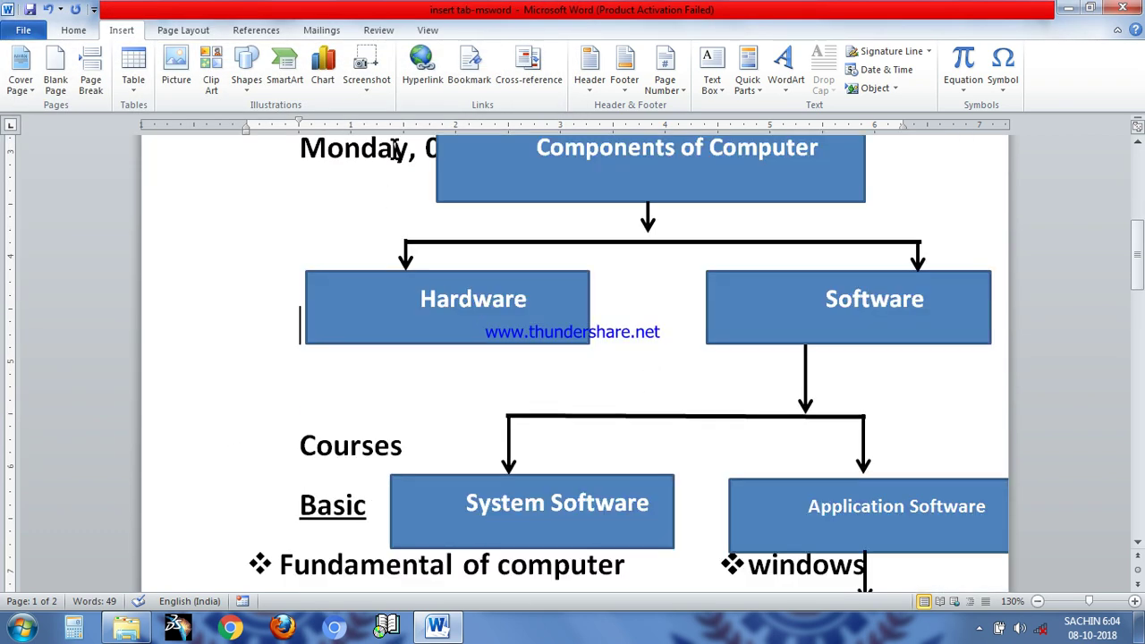
{"action": "scroll", "coordinate": [627, 322], "scroll_direction": "up", "scroll_amount": 3}
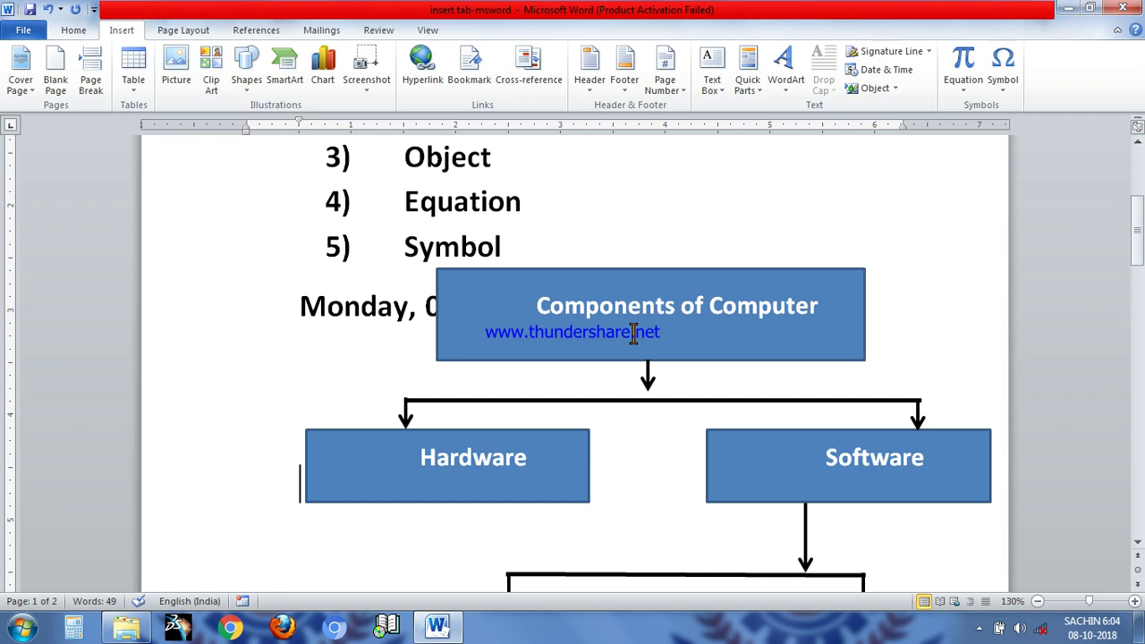
{"action": "key", "text": "ctrl+z"}
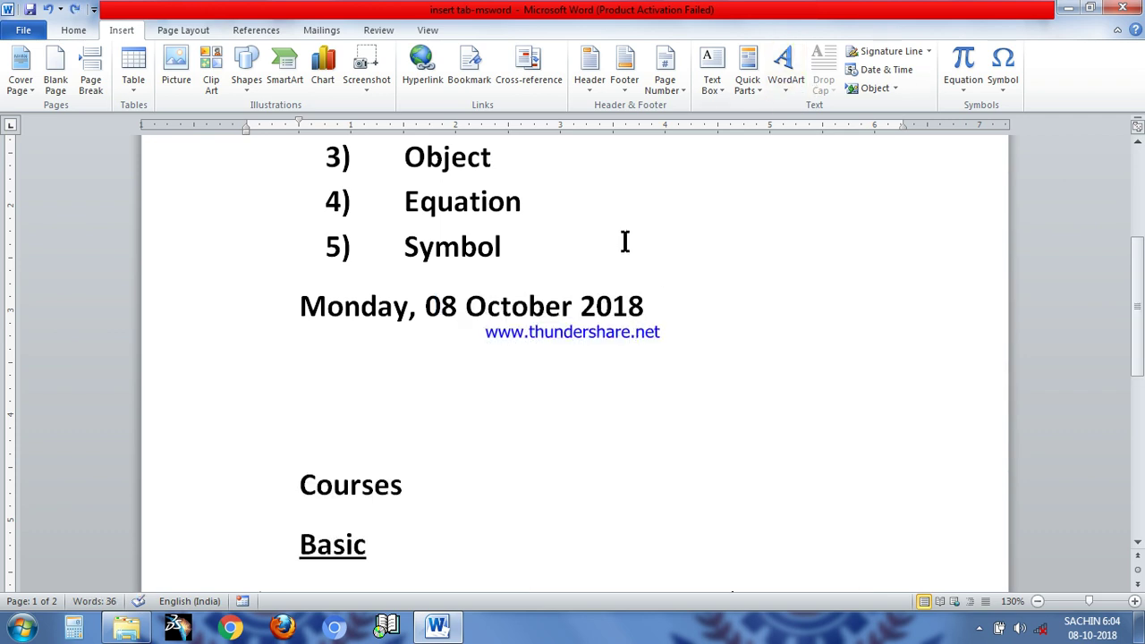
{"action": "left_click", "coordinate": [304, 486]}
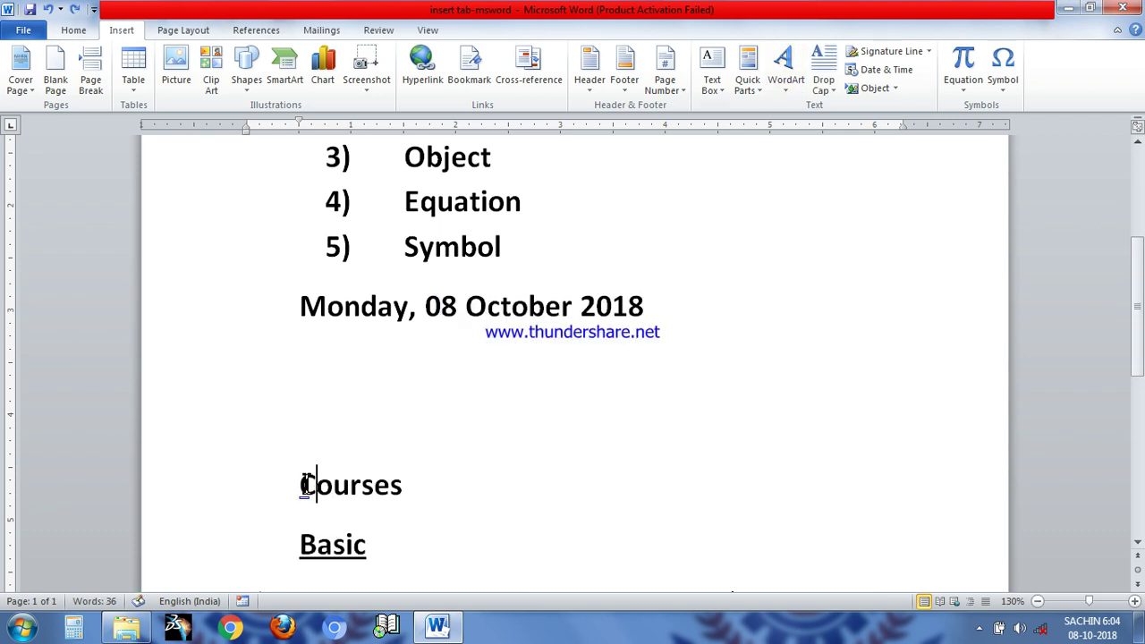
Step: Put Courses on a new page and insert the Pythagorean Theorem equation below the date
{"action": "key", "text": "ctrl+Return"}
{"action": "scroll", "coordinate": [371, 549], "scroll_direction": "up", "scroll_amount": 3}
{"action": "scroll", "coordinate": [371, 563], "scroll_direction": "up", "scroll_amount": 4}
{"action": "left_click", "coordinate": [370, 567]}
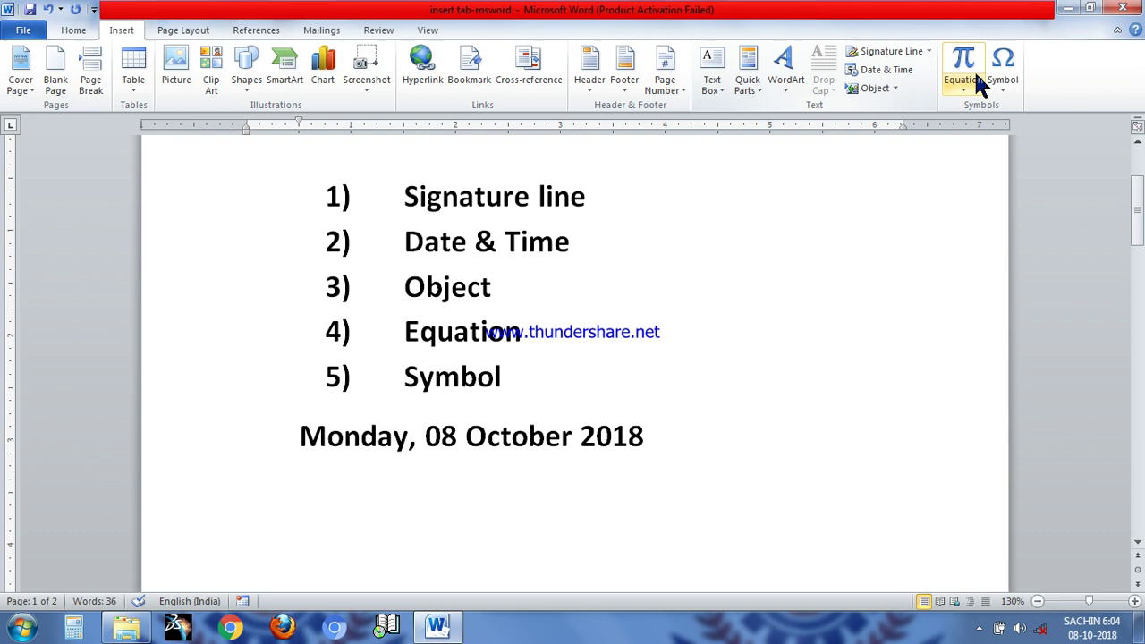
{"action": "left_click", "coordinate": [962, 94]}
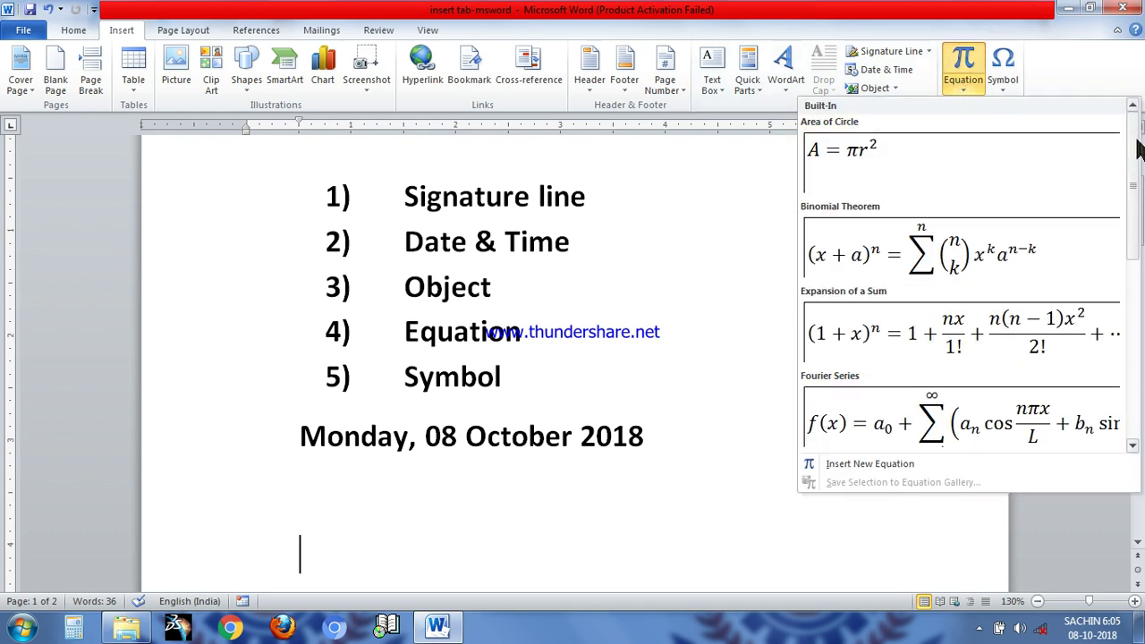
{"action": "left_click_drag", "start_coordinate": [1138, 141], "coordinate": [652, 307]}
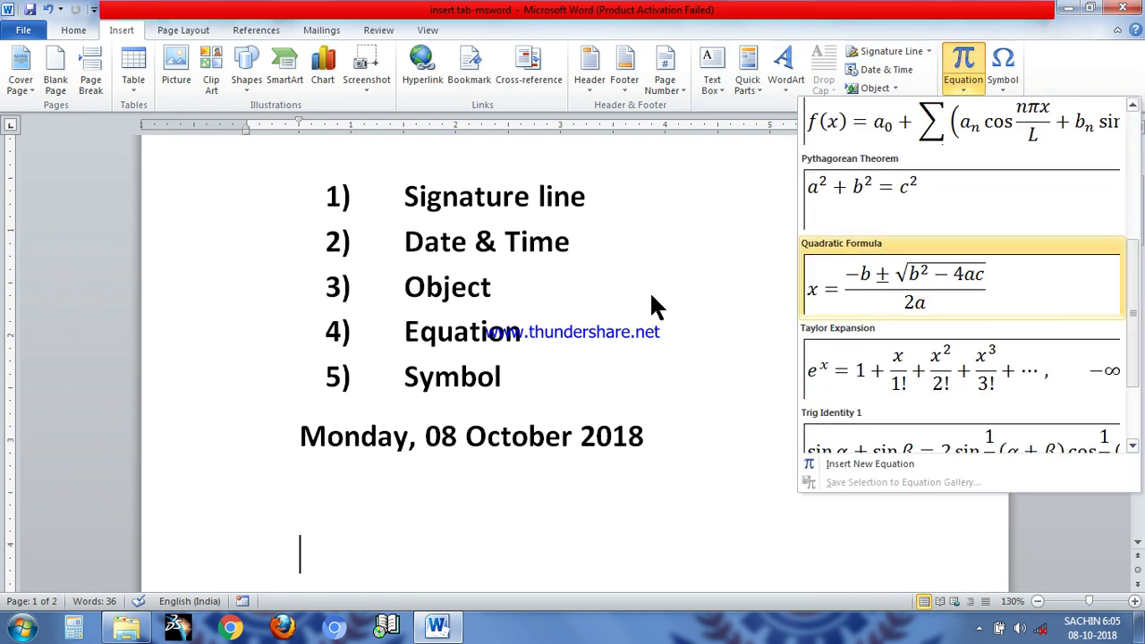
{"action": "left_click", "coordinate": [874, 200]}
{"action": "scroll", "coordinate": [572, 560], "scroll_direction": "down", "scroll_amount": 1}
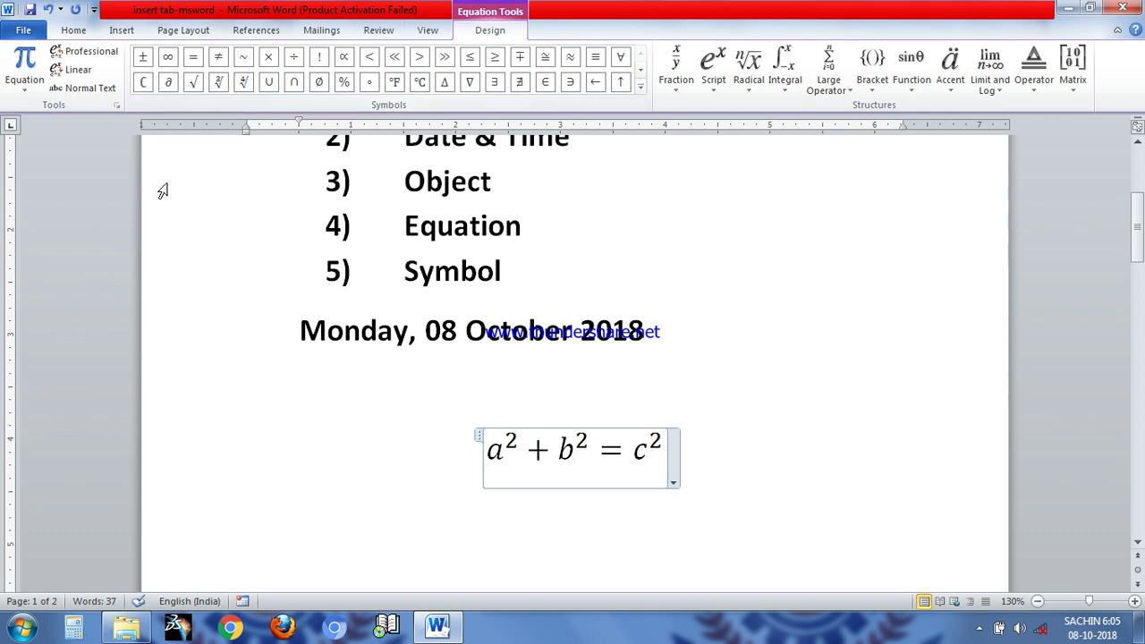
{"action": "left_click", "coordinate": [671, 85]}
Step: Add a superscript term 8⁵ in front of a² so the equation reads 8⁵a² + b² = c²
{"action": "left_click", "coordinate": [715, 71]}
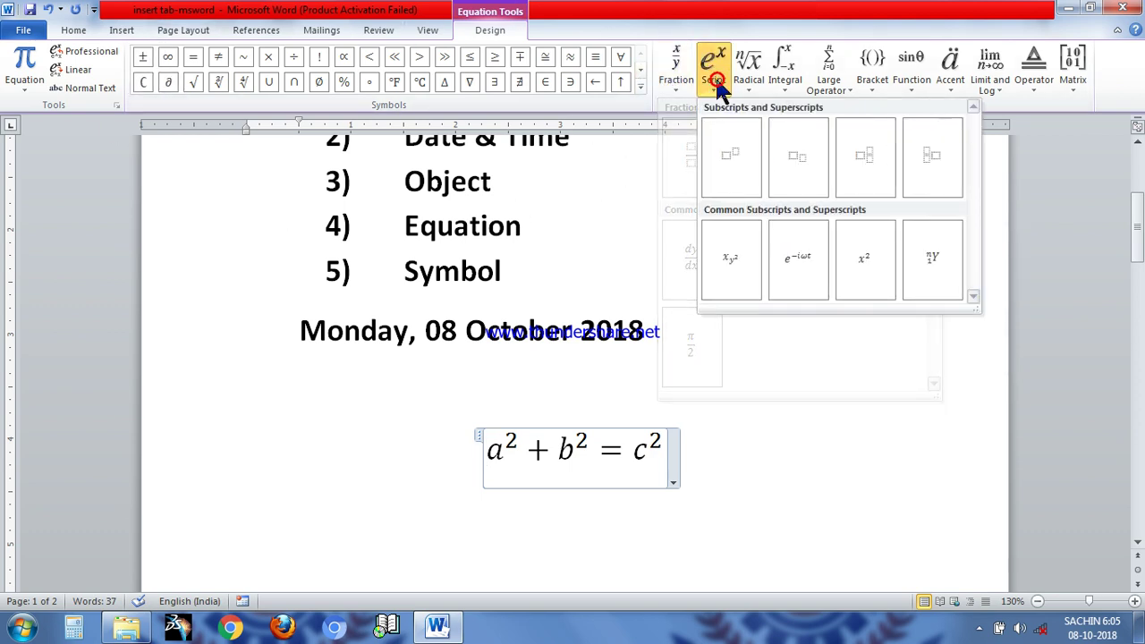
{"action": "left_click", "coordinate": [731, 177]}
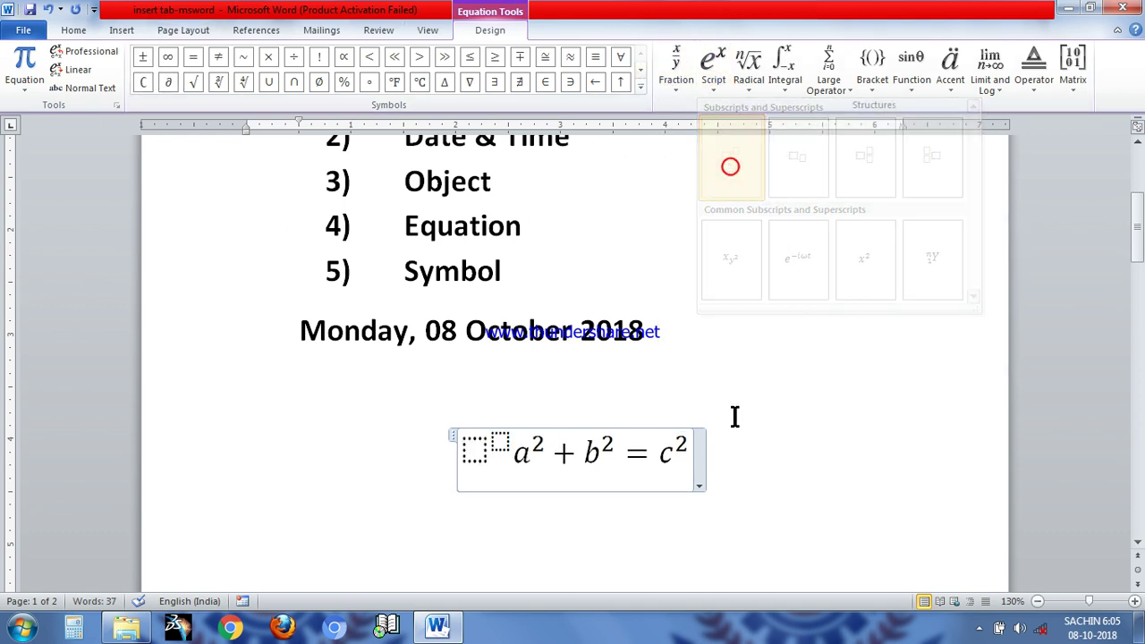
{"action": "left_click", "coordinate": [466, 452]}
{"action": "type", "text": "8"}
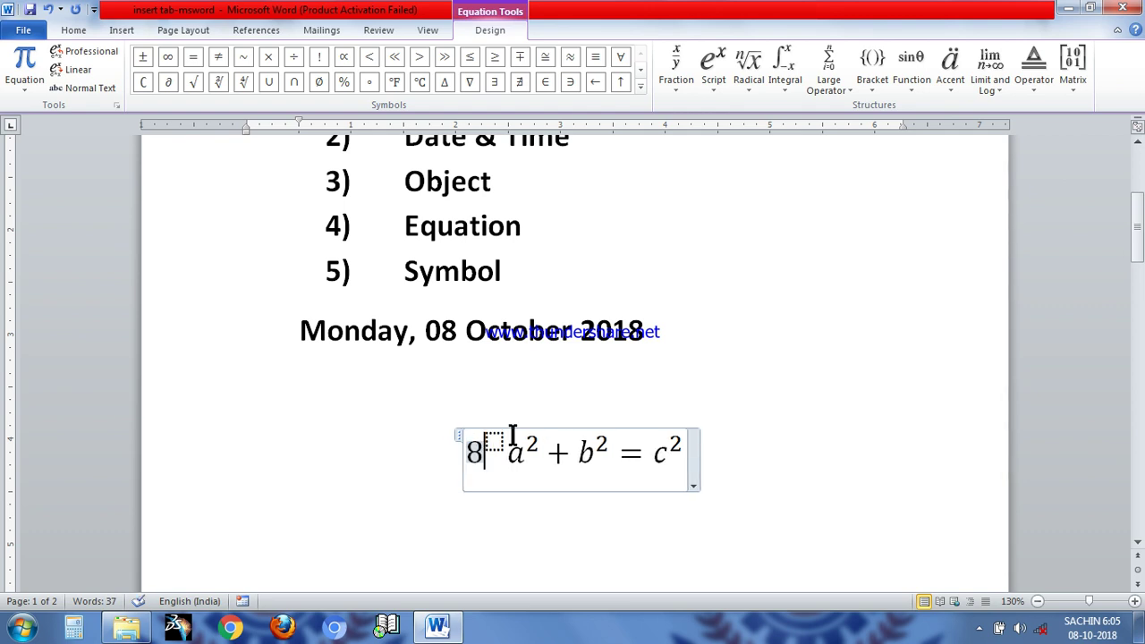
{"action": "left_click", "coordinate": [499, 440]}
{"action": "type", "text": "5"}
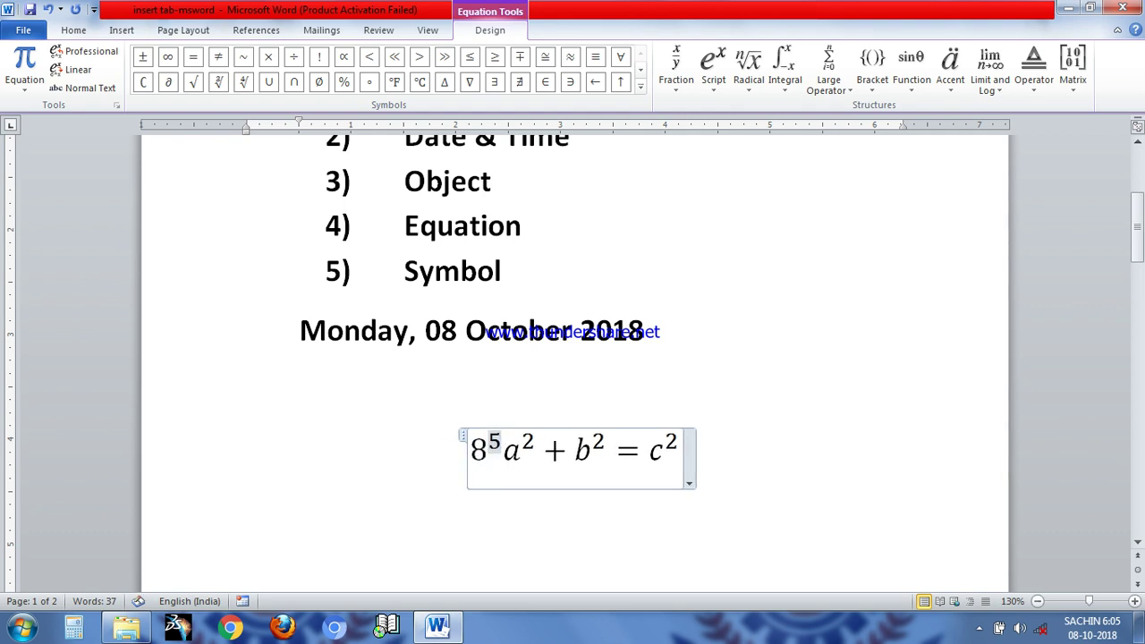
{"action": "left_click", "coordinate": [793, 490]}
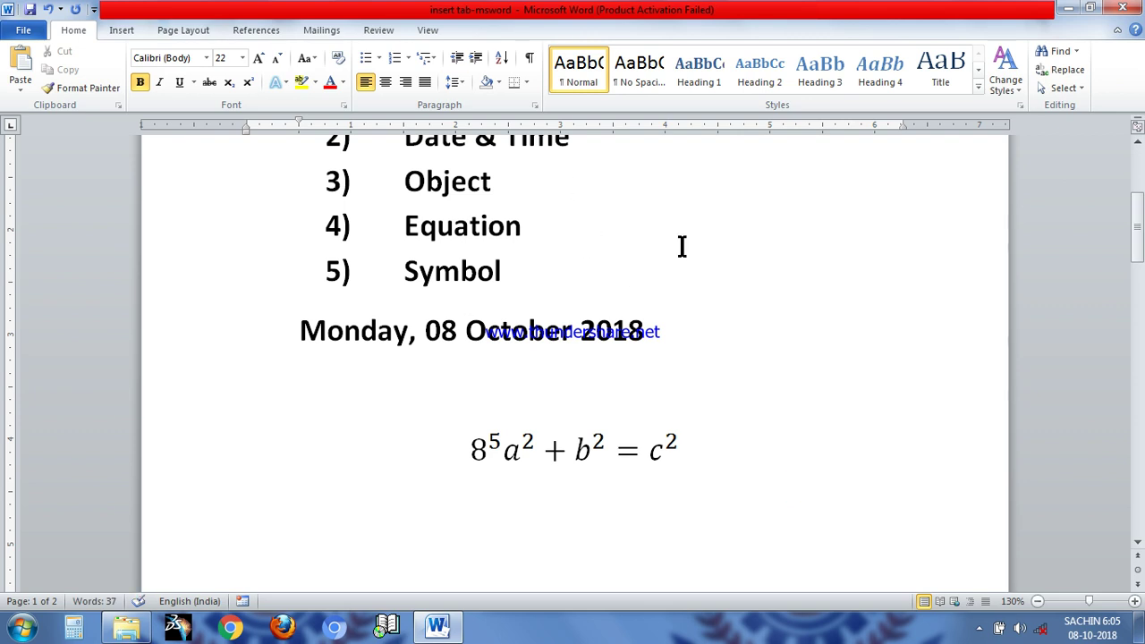
{"action": "left_click", "coordinate": [117, 27]}
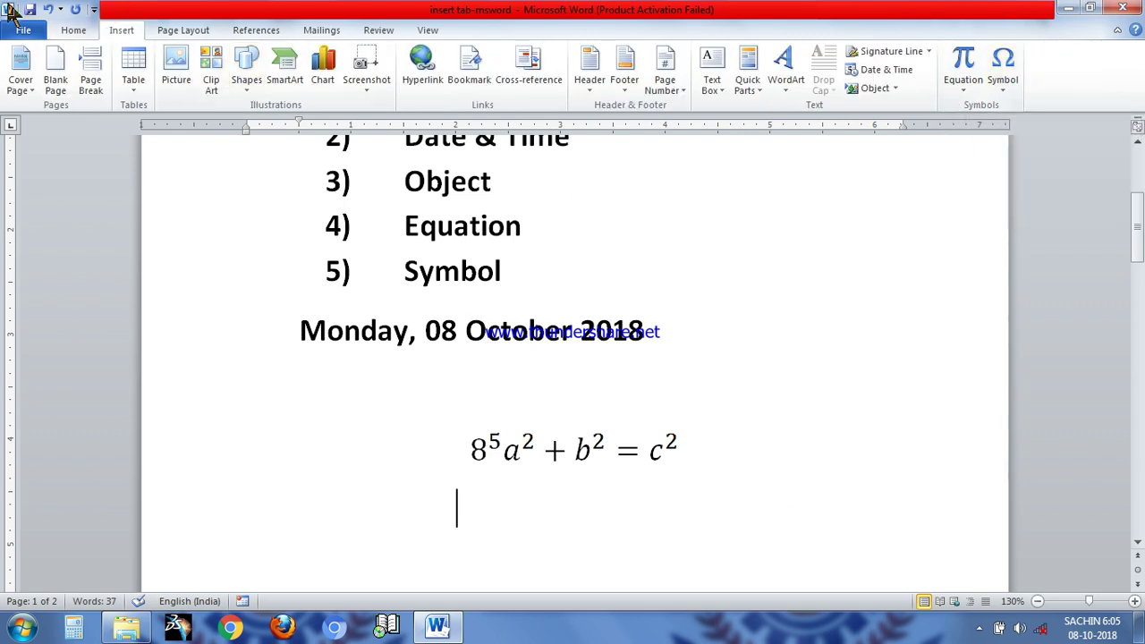
{"action": "left_click", "coordinate": [77, 30]}
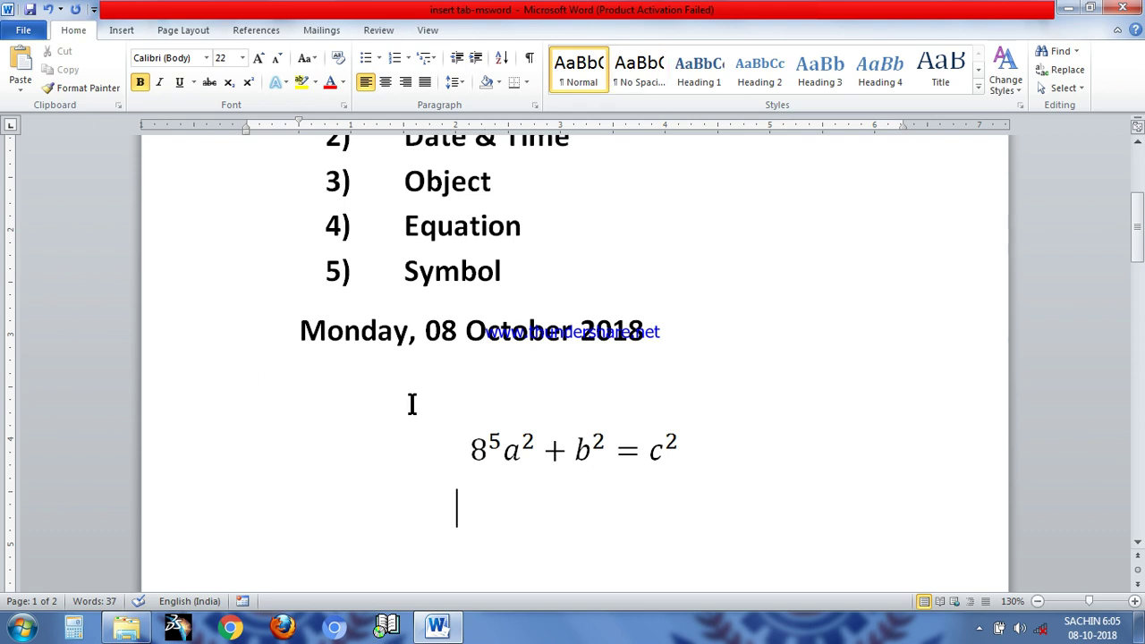
Step: Give the date line 'Monday, 08 October 2018' an arrow bullet
{"action": "left_click_drag", "start_coordinate": [647, 326], "coordinate": [173, 340]}
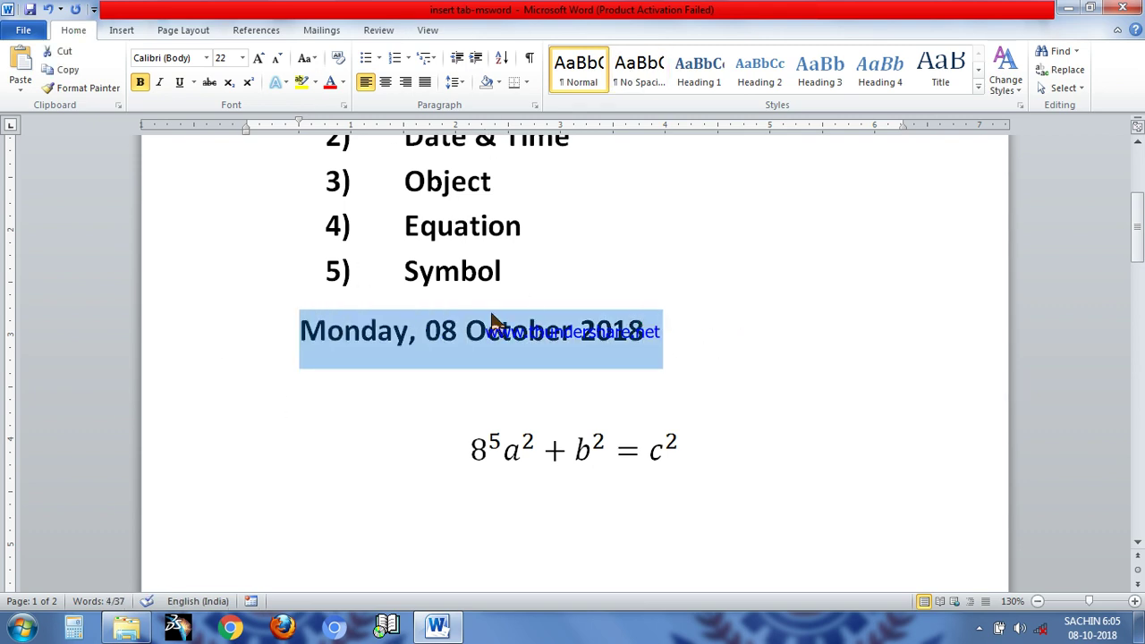
{"action": "left_click", "coordinate": [380, 59]}
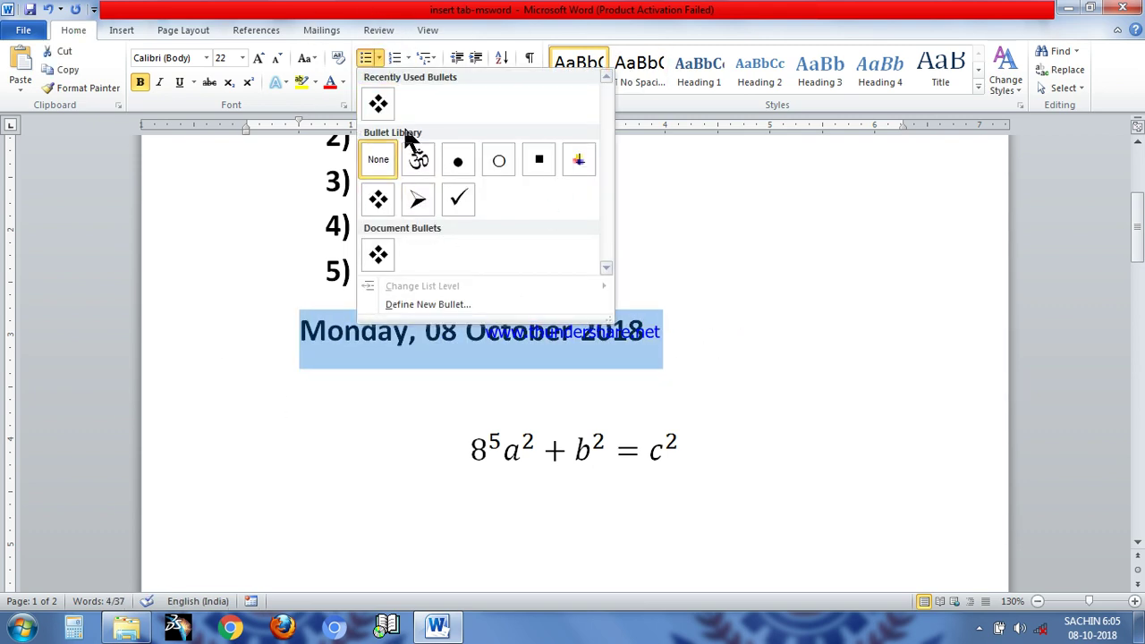
{"action": "left_click", "coordinate": [420, 204]}
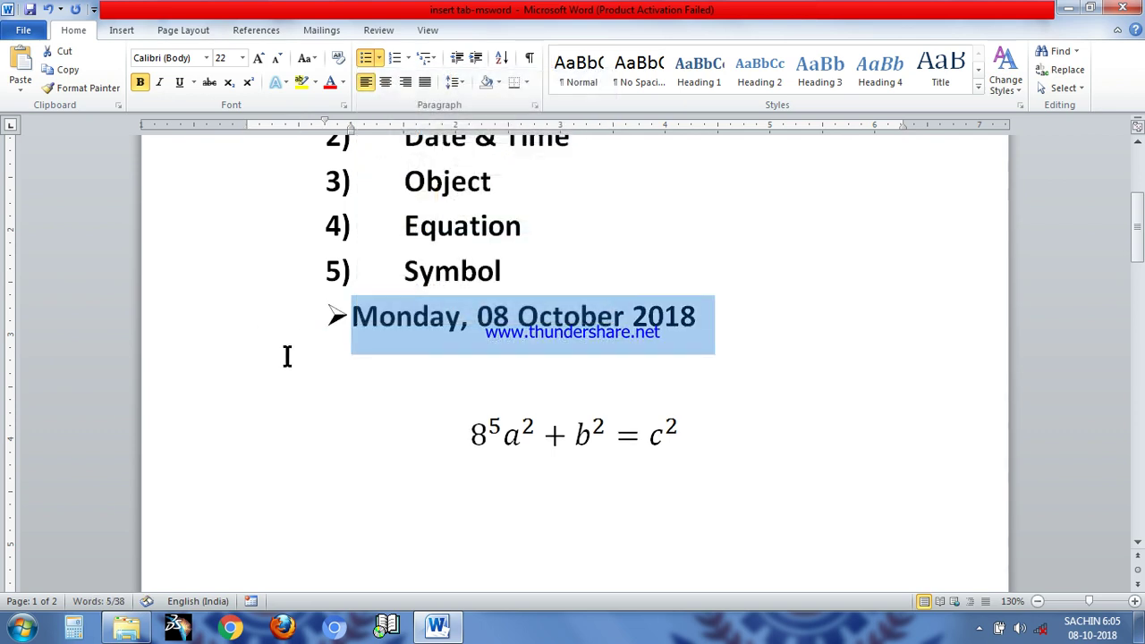
{"action": "left_click", "coordinate": [720, 324]}
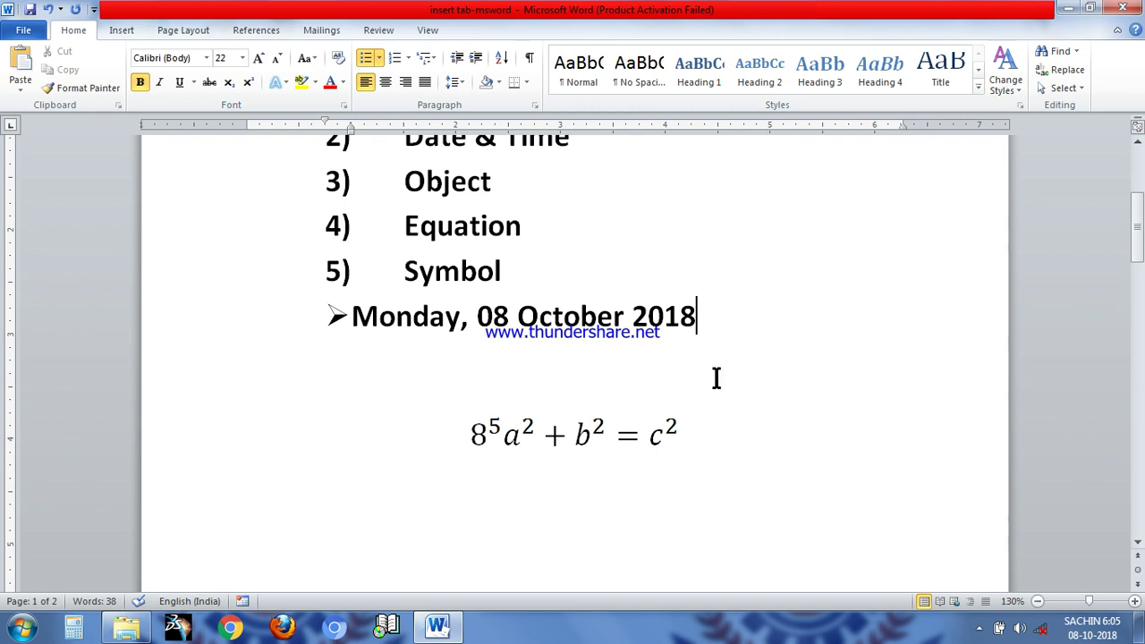
{"action": "left_click", "coordinate": [111, 34]}
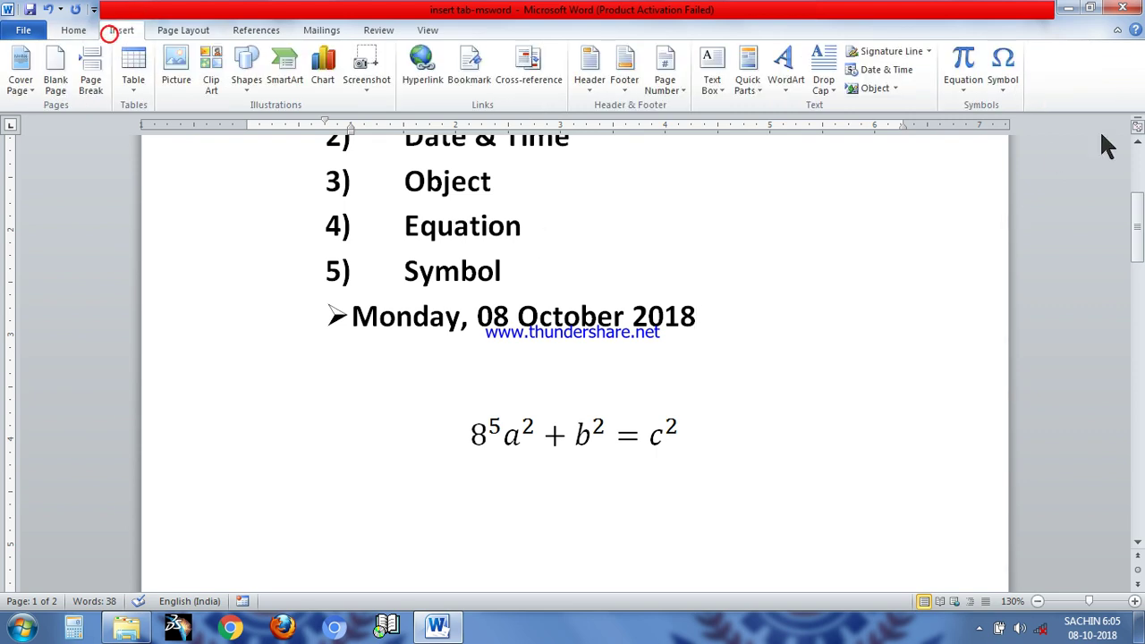
Step: Insert an arrow symbol after '2018' from the common symbols list
{"action": "left_click", "coordinate": [1000, 87]}
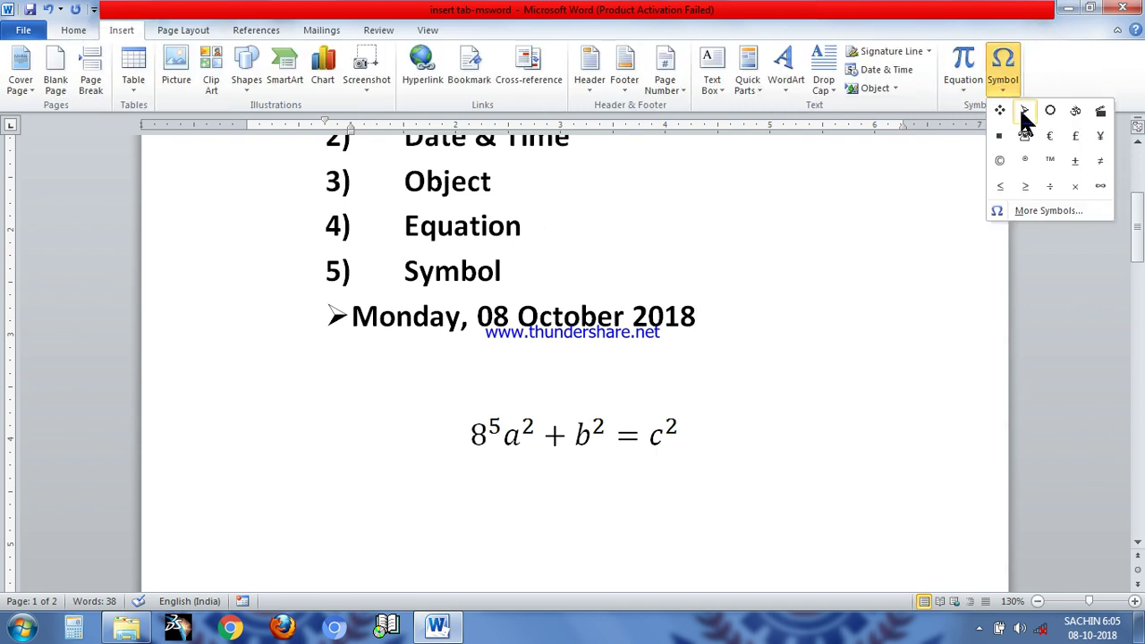
{"action": "left_click", "coordinate": [1025, 110]}
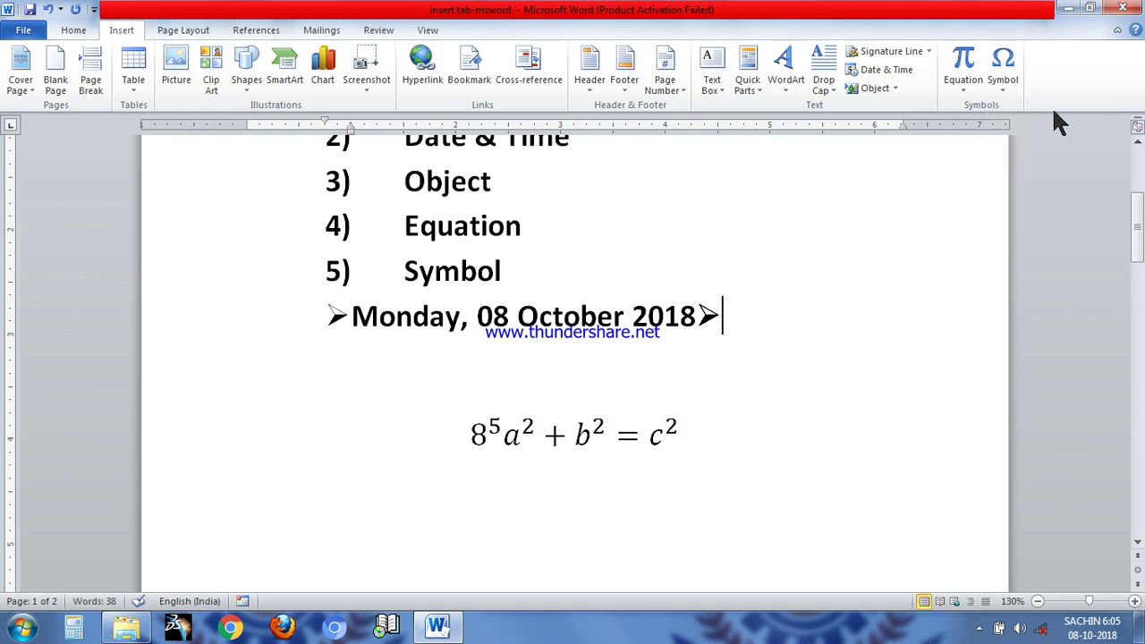
{"action": "left_click", "coordinate": [1013, 79]}
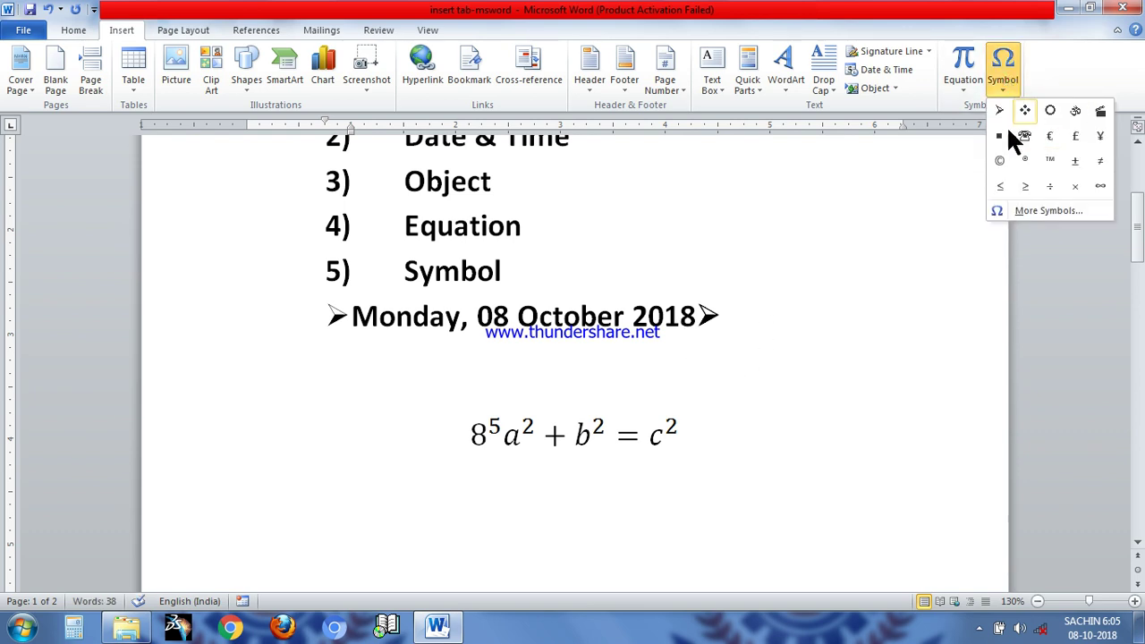
{"action": "left_click", "coordinate": [1038, 210]}
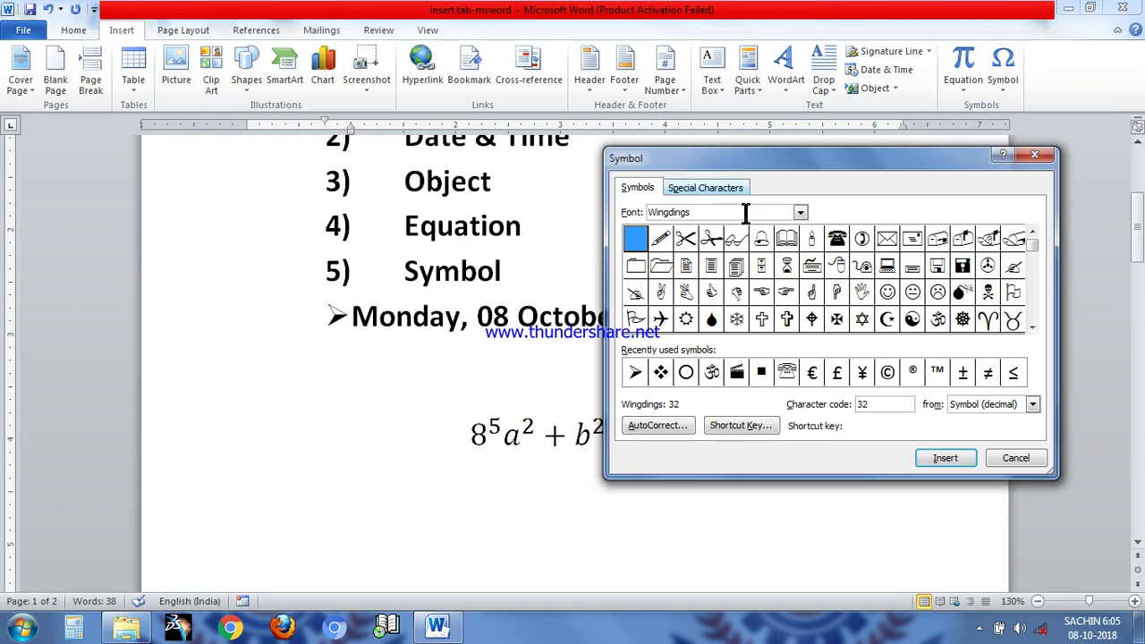
Step: Insert the Wingdings arrowhead, character code 218, after the date and select it
{"action": "left_click", "coordinate": [799, 212]}
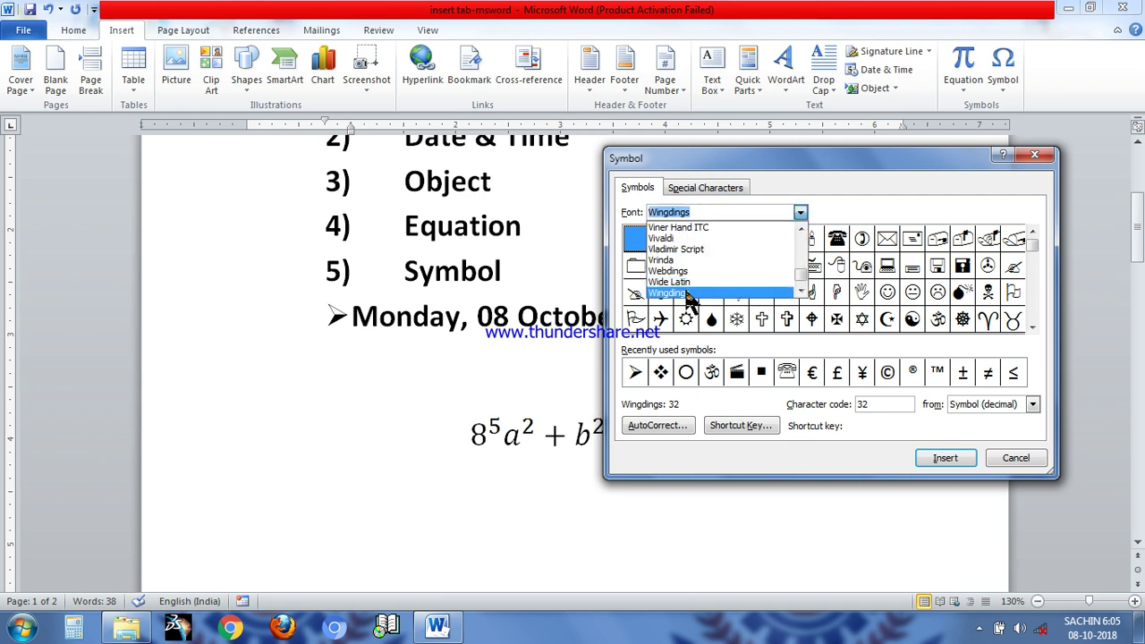
{"action": "left_click", "coordinate": [688, 295]}
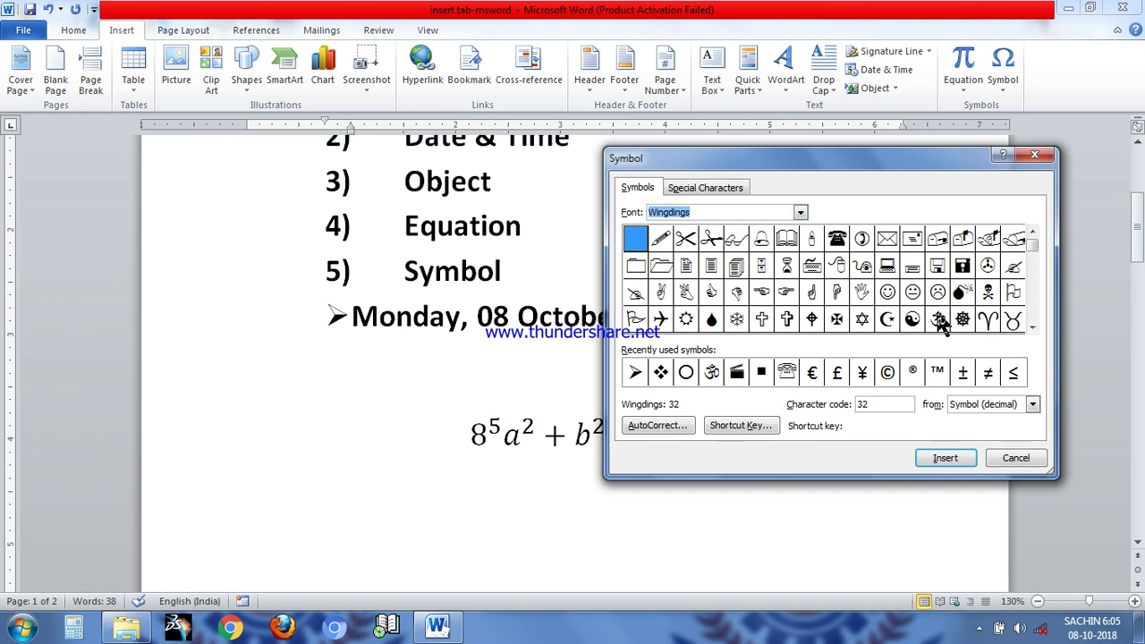
{"action": "left_click", "coordinate": [1032, 327]}
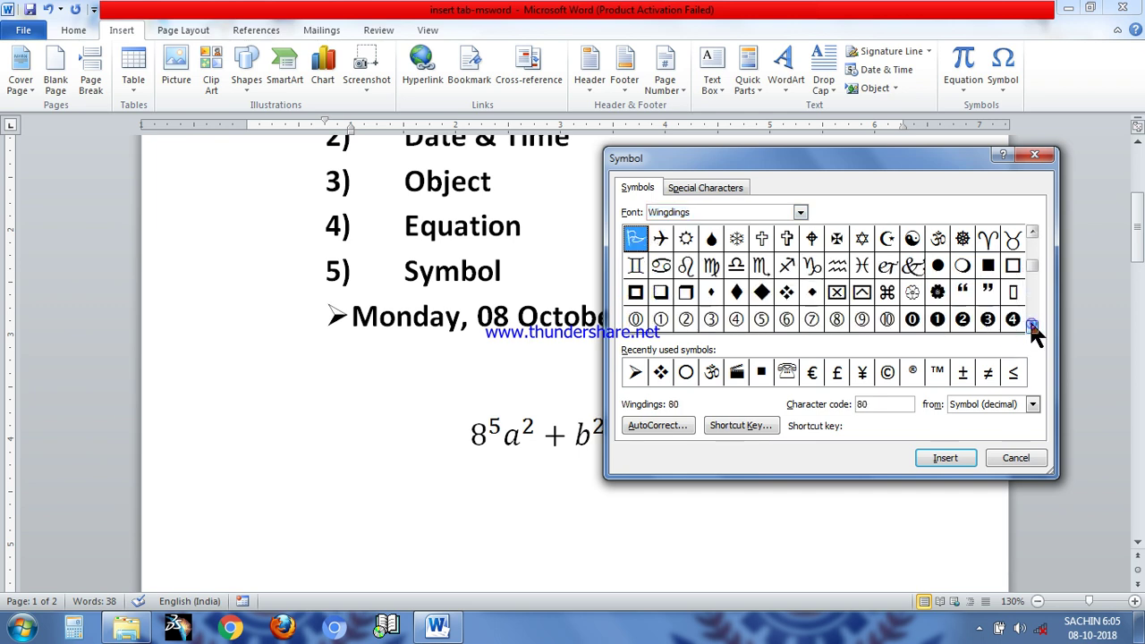
{"action": "left_click", "coordinate": [1032, 328]}
{"action": "left_click", "coordinate": [1032, 327]}
{"action": "left_click", "coordinate": [1032, 327]}
{"action": "left_click", "coordinate": [1032, 328]}
{"action": "left_click", "coordinate": [1032, 327]}
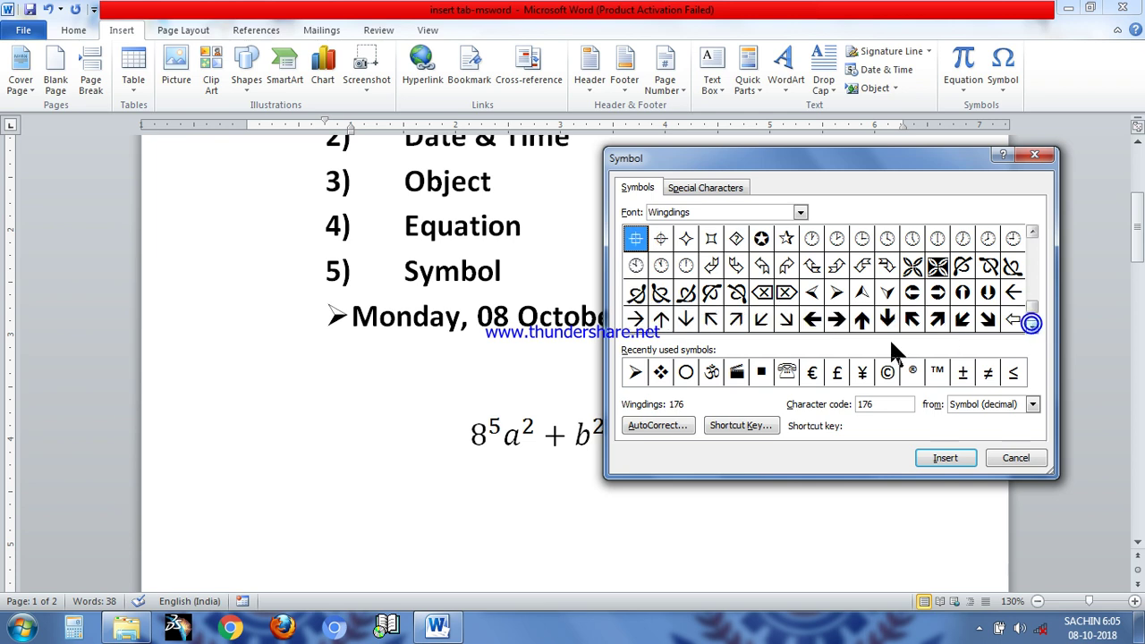
{"action": "left_click", "coordinate": [833, 295]}
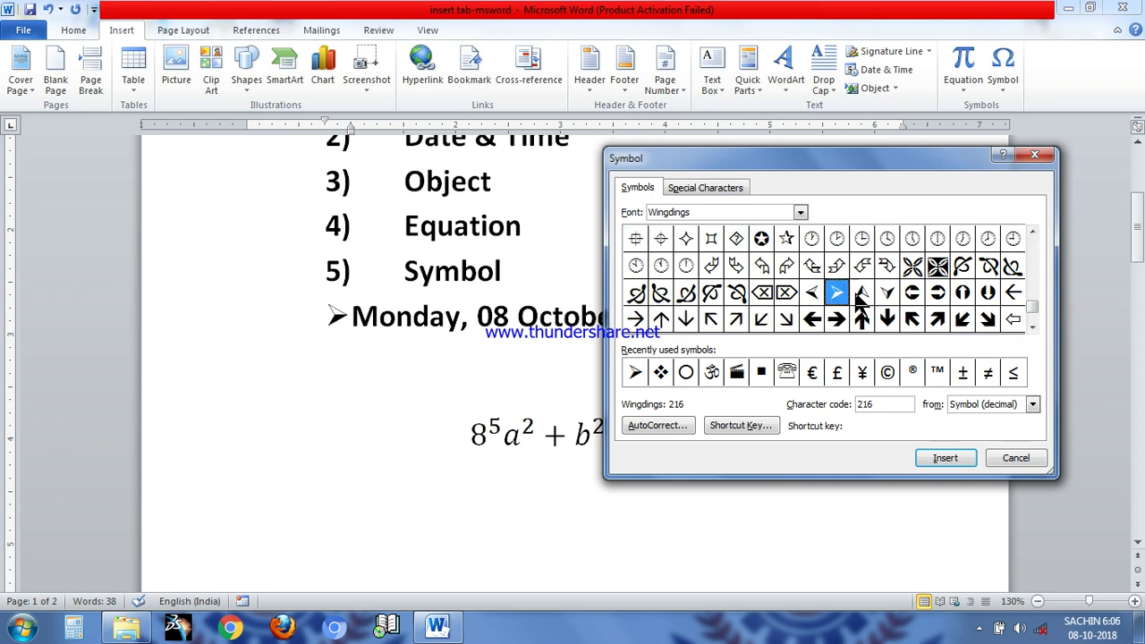
{"action": "left_click", "coordinate": [889, 294]}
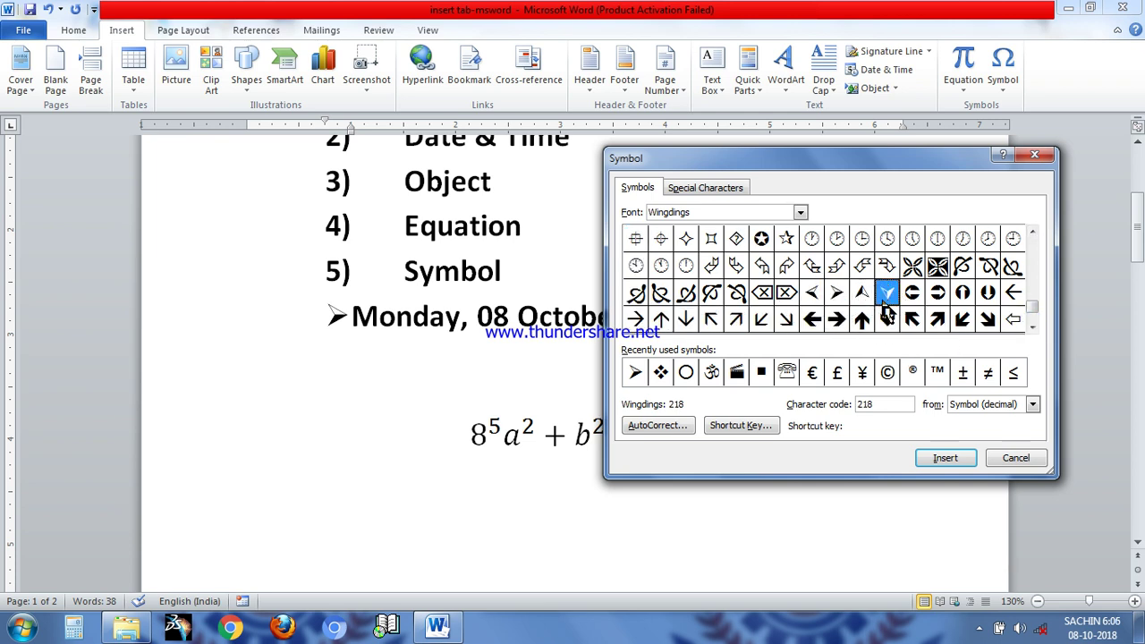
{"action": "left_click", "coordinate": [957, 461]}
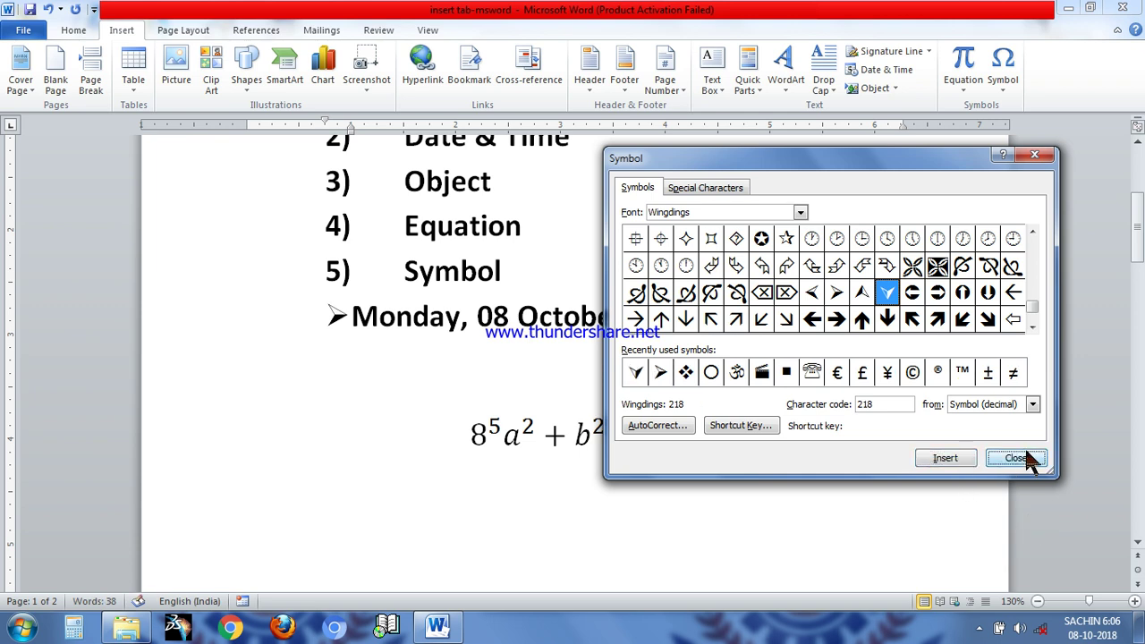
{"action": "left_click", "coordinate": [1027, 458]}
{"action": "double_click", "coordinate": [749, 310]}
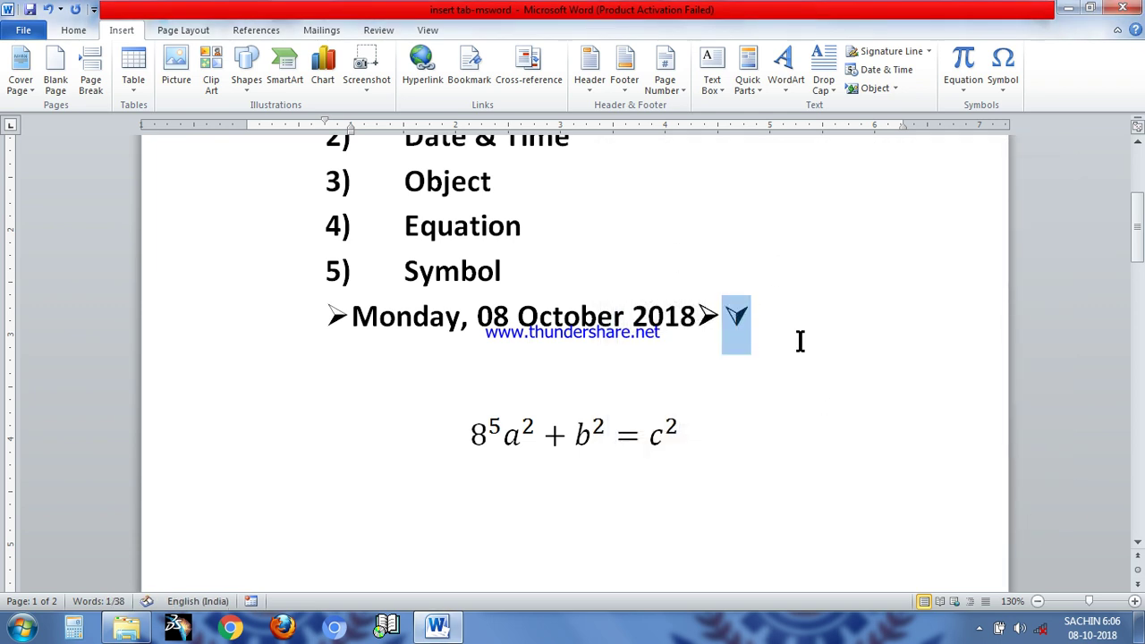
Step: Enlarge the Wingdings arrow symbol to 48 pt and colour it red
{"action": "left_click", "coordinate": [90, 30]}
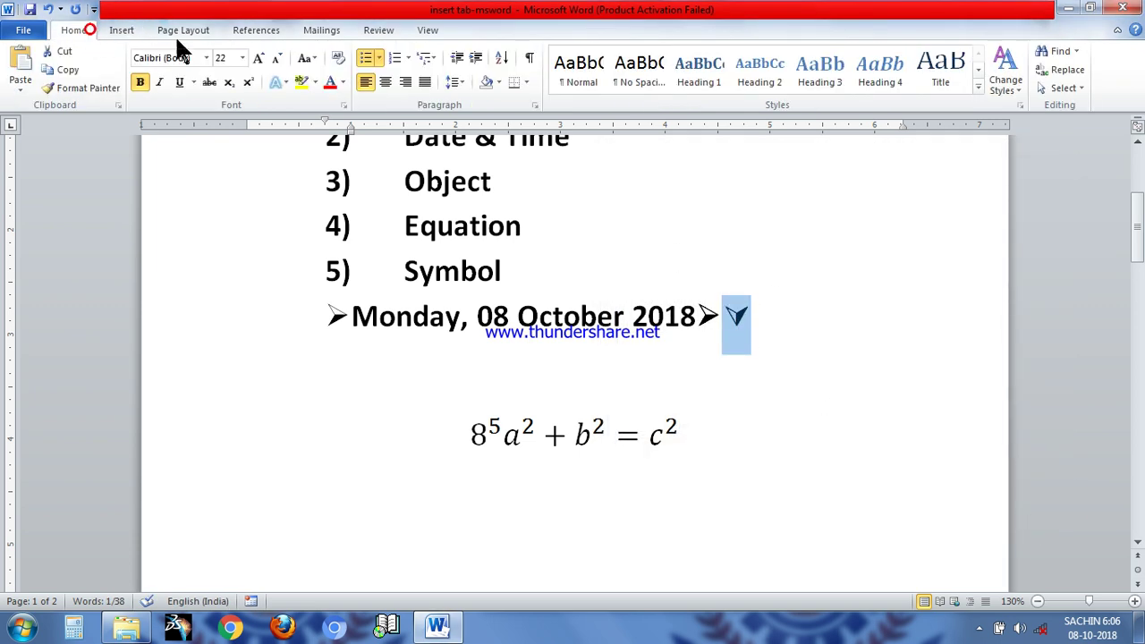
{"action": "left_click", "coordinate": [259, 59]}
{"action": "left_click", "coordinate": [258, 58]}
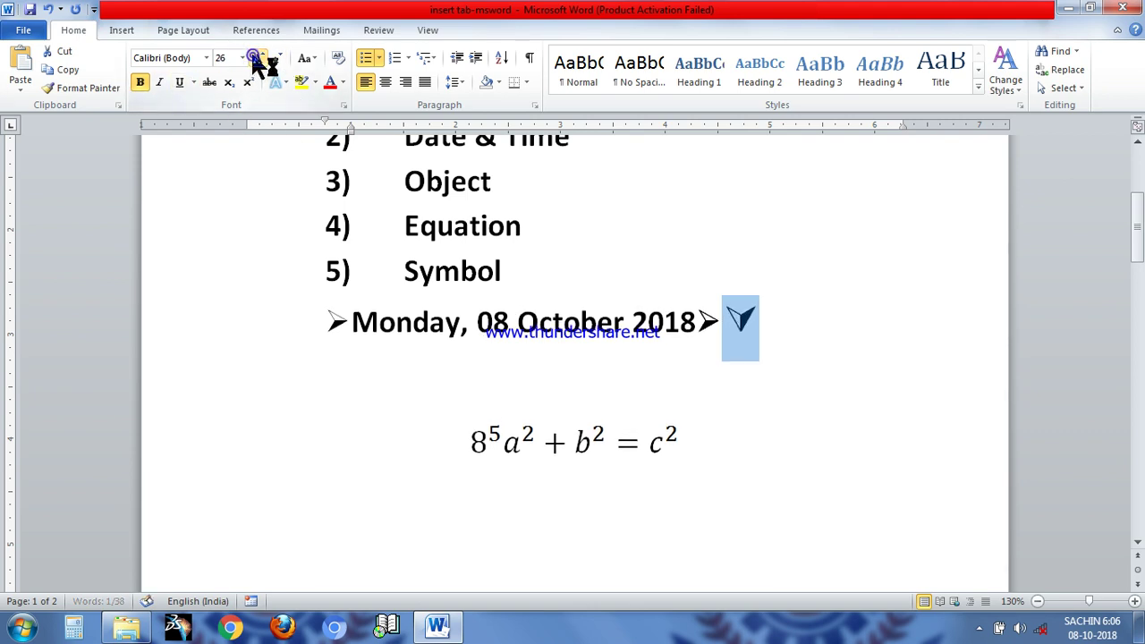
{"action": "left_click", "coordinate": [258, 58]}
{"action": "left_click", "coordinate": [259, 58]}
{"action": "left_click", "coordinate": [259, 59]}
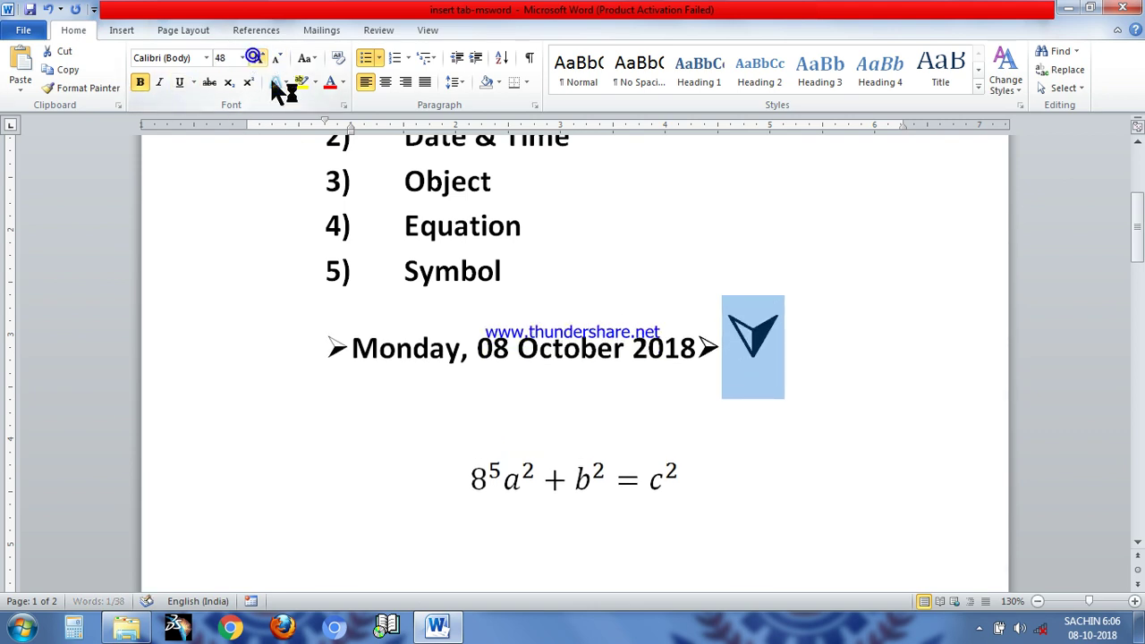
{"action": "left_click", "coordinate": [343, 82]}
{"action": "left_click", "coordinate": [343, 224]}
Step: Copy the red arrow and paste copies so three red arrows follow 2018
{"action": "left_click", "coordinate": [762, 342]}
{"action": "double_click", "coordinate": [741, 327]}
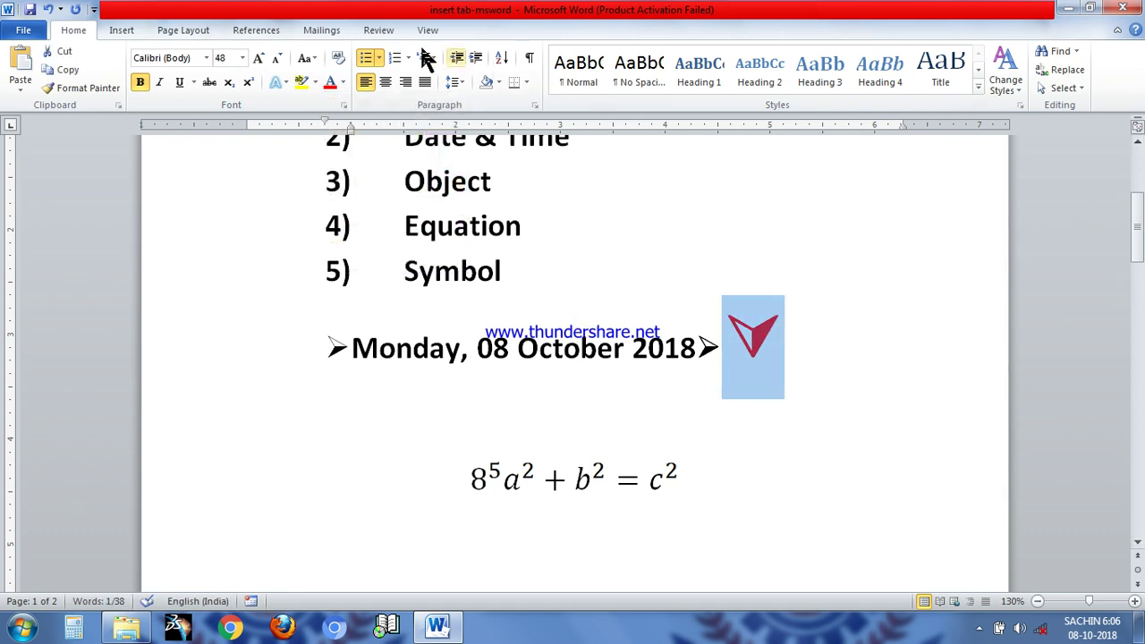
{"action": "left_click", "coordinate": [69, 68]}
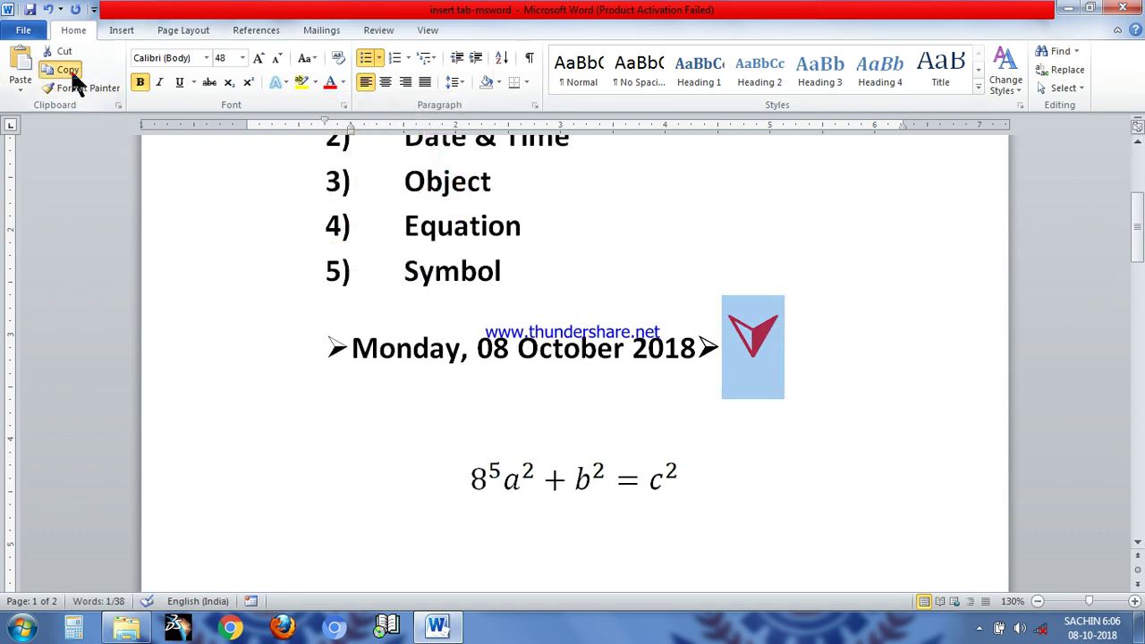
{"action": "left_click", "coordinate": [20, 61]}
{"action": "left_click", "coordinate": [20, 61]}
{"action": "left_click", "coordinate": [20, 61]}
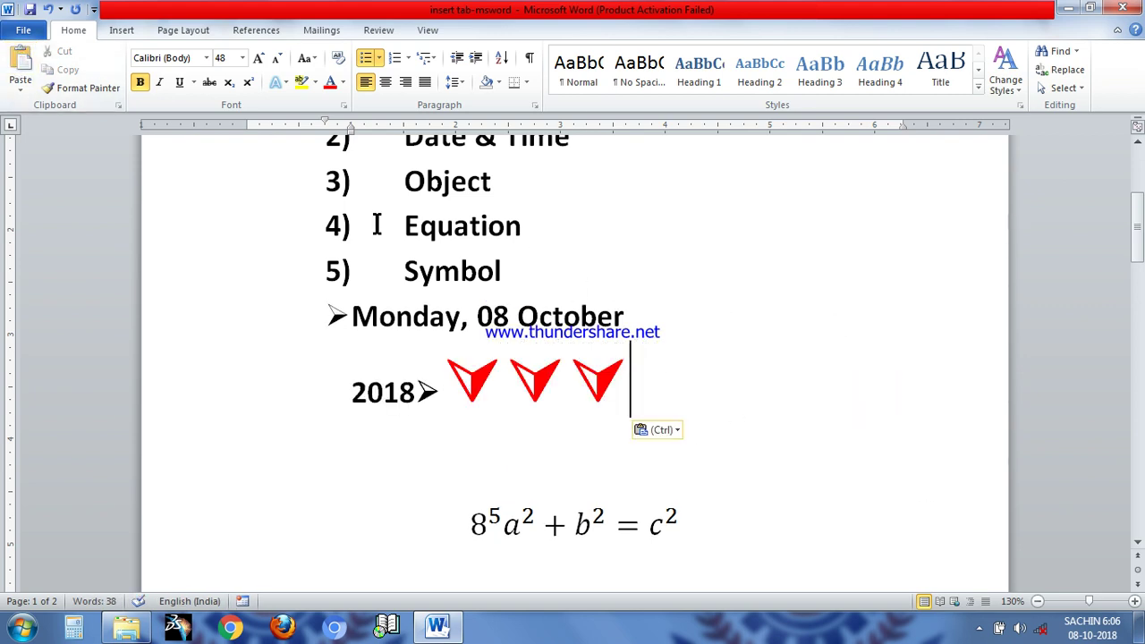
{"action": "left_click", "coordinate": [349, 317]}
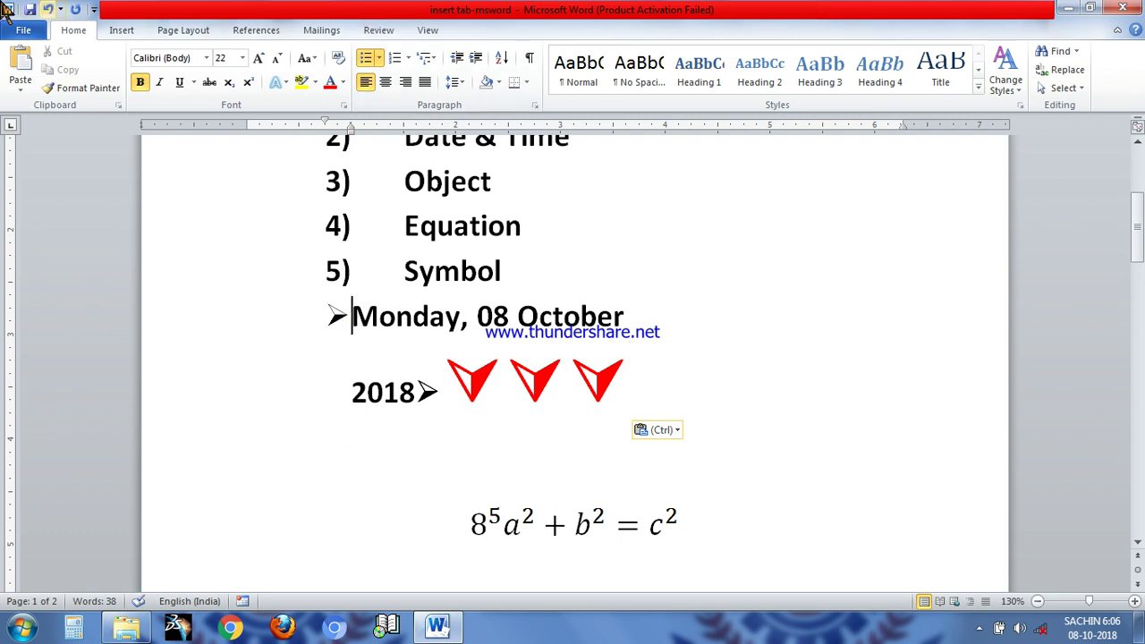
{"action": "left_click", "coordinate": [138, 28]}
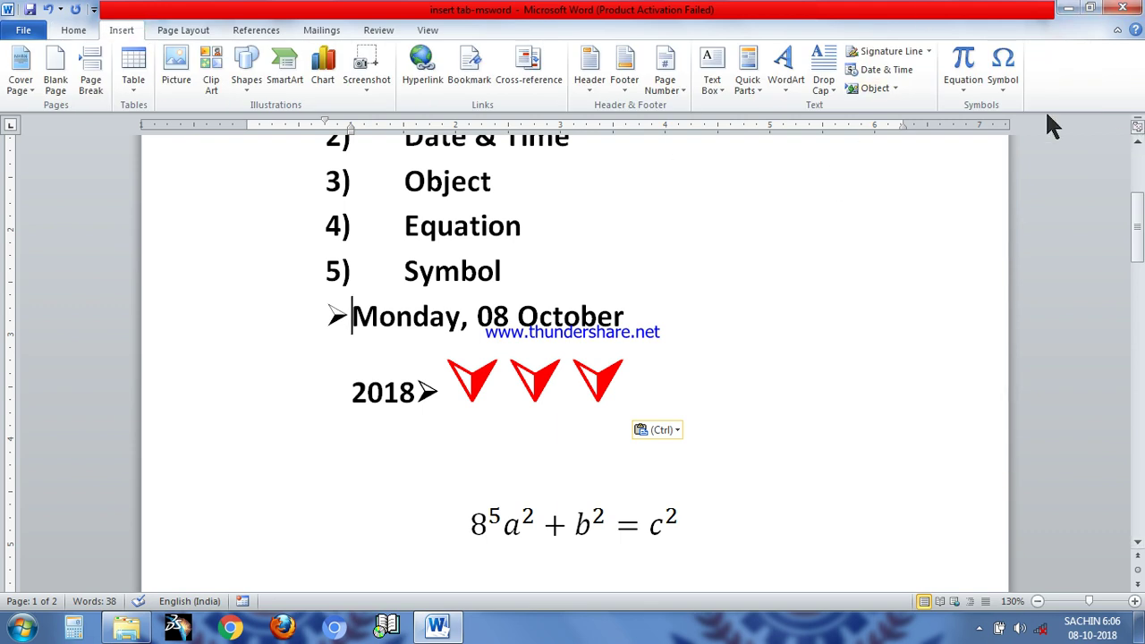
{"action": "scroll", "coordinate": [1009, 100], "scroll_direction": "down", "scroll_amount": 3}
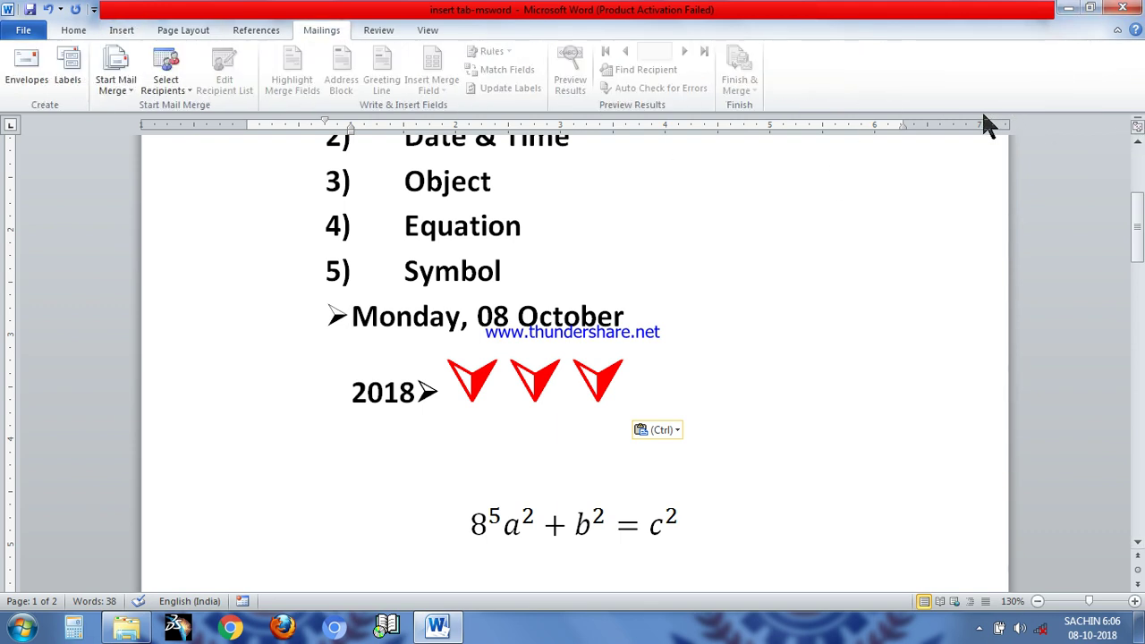
Step: Scroll to page 2 and place the cursor after PageMaker in the D.T.P course list
{"action": "left_click", "coordinate": [611, 474]}
{"action": "scroll", "coordinate": [665, 340], "scroll_direction": "down", "scroll_amount": 3}
{"action": "scroll", "coordinate": [665, 331], "scroll_direction": "down", "scroll_amount": 3}
{"action": "scroll", "coordinate": [665, 322], "scroll_direction": "down", "scroll_amount": 3}
{"action": "scroll", "coordinate": [665, 320], "scroll_direction": "down", "scroll_amount": 2}
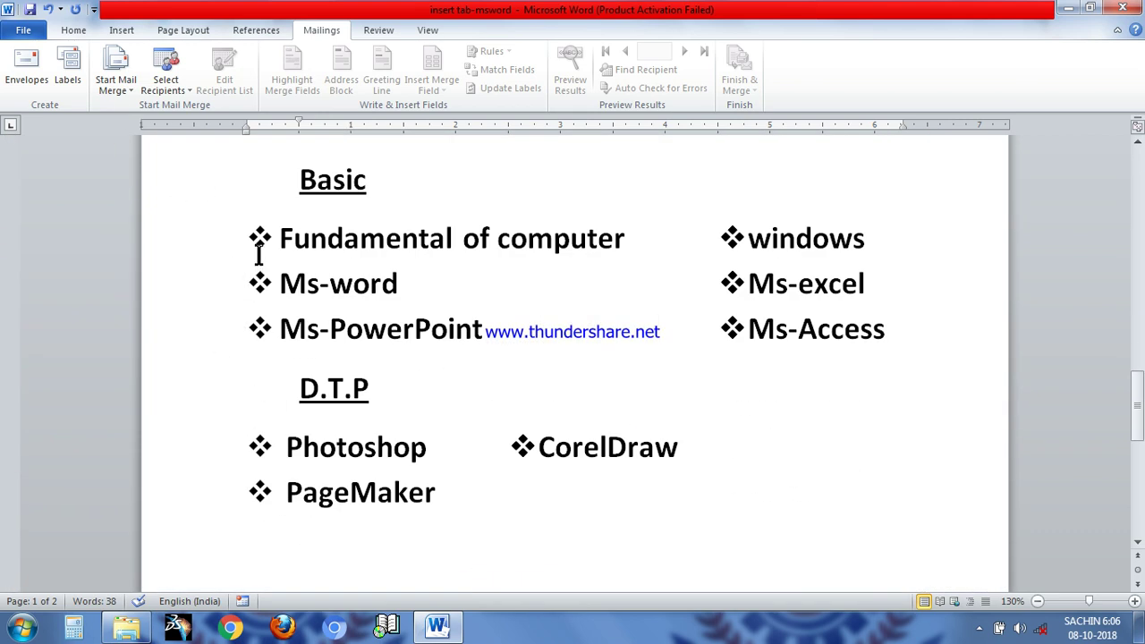
{"action": "left_click", "coordinate": [416, 268]}
{"action": "scroll", "coordinate": [634, 361], "scroll_direction": "down", "scroll_amount": 1}
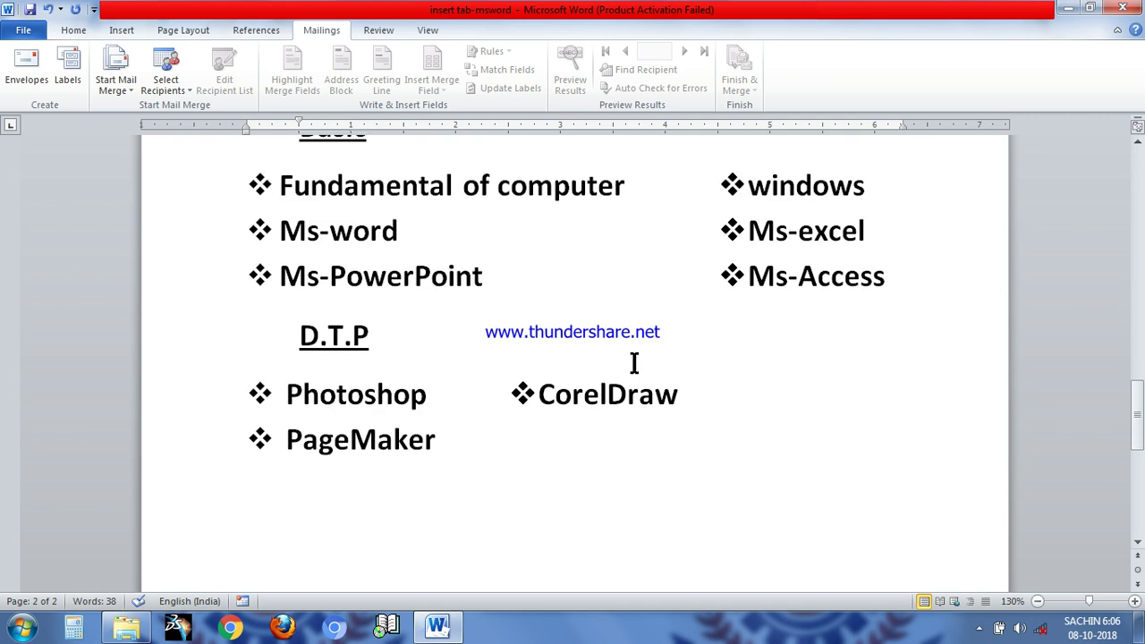
{"action": "scroll", "coordinate": [555, 402], "scroll_direction": "down", "scroll_amount": 1}
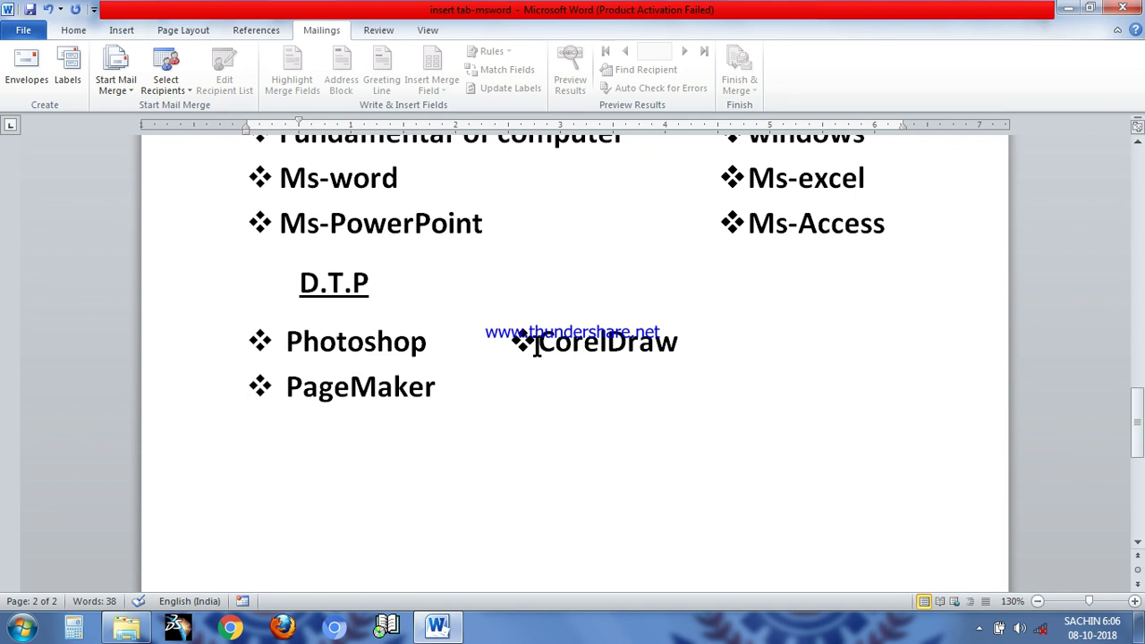
{"action": "left_click_drag", "start_coordinate": [536, 345], "coordinate": [504, 346]}
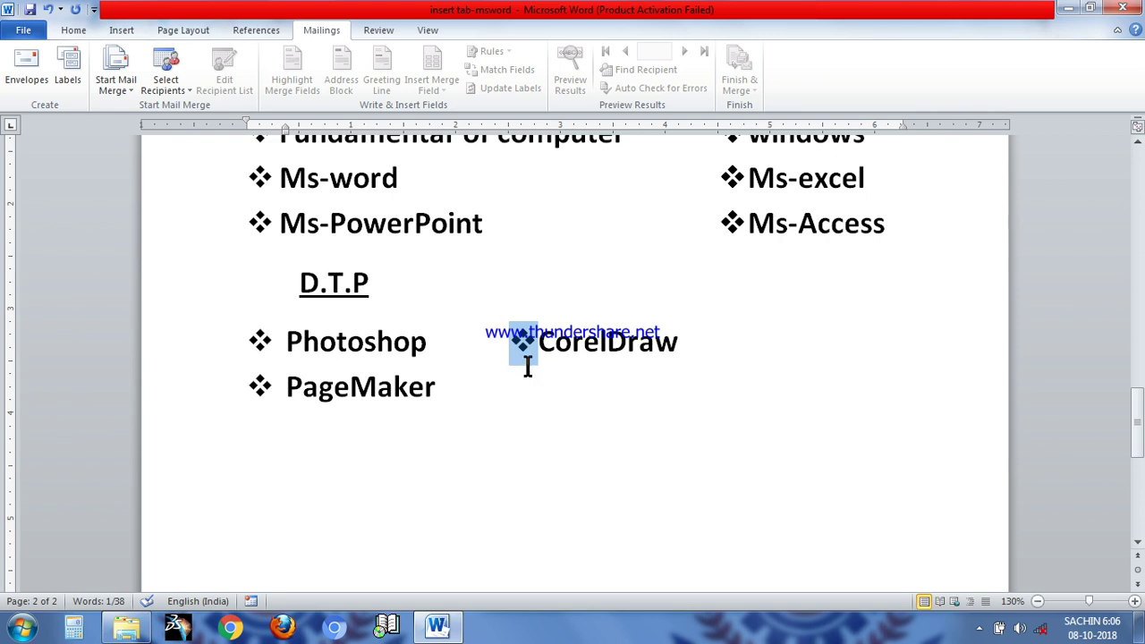
{"action": "left_click", "coordinate": [427, 435]}
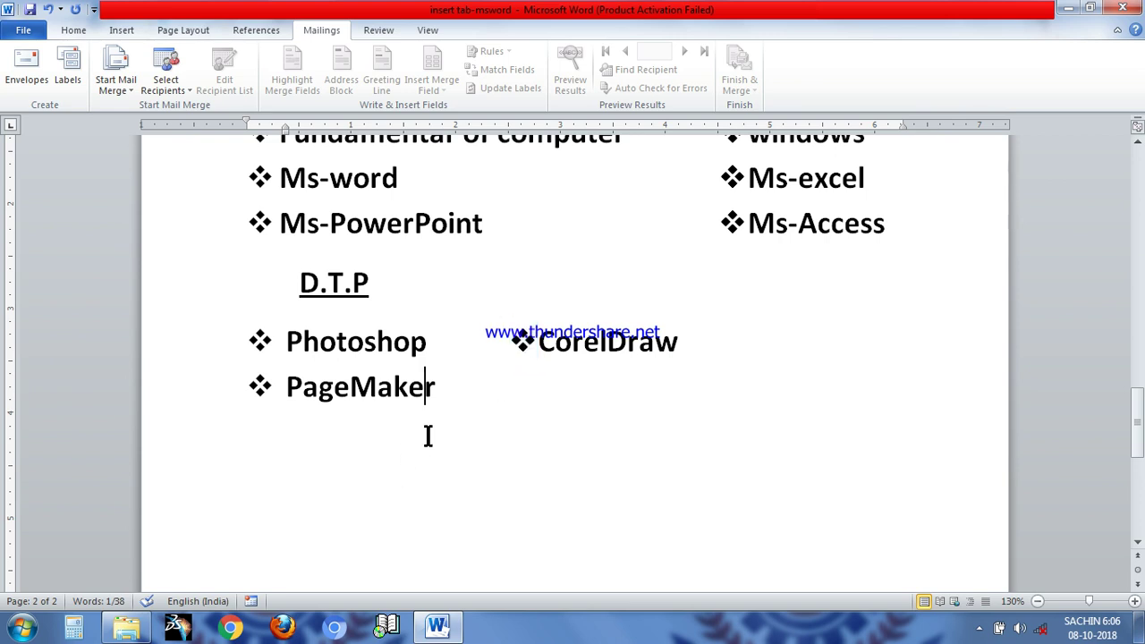
{"action": "left_click", "coordinate": [119, 31]}
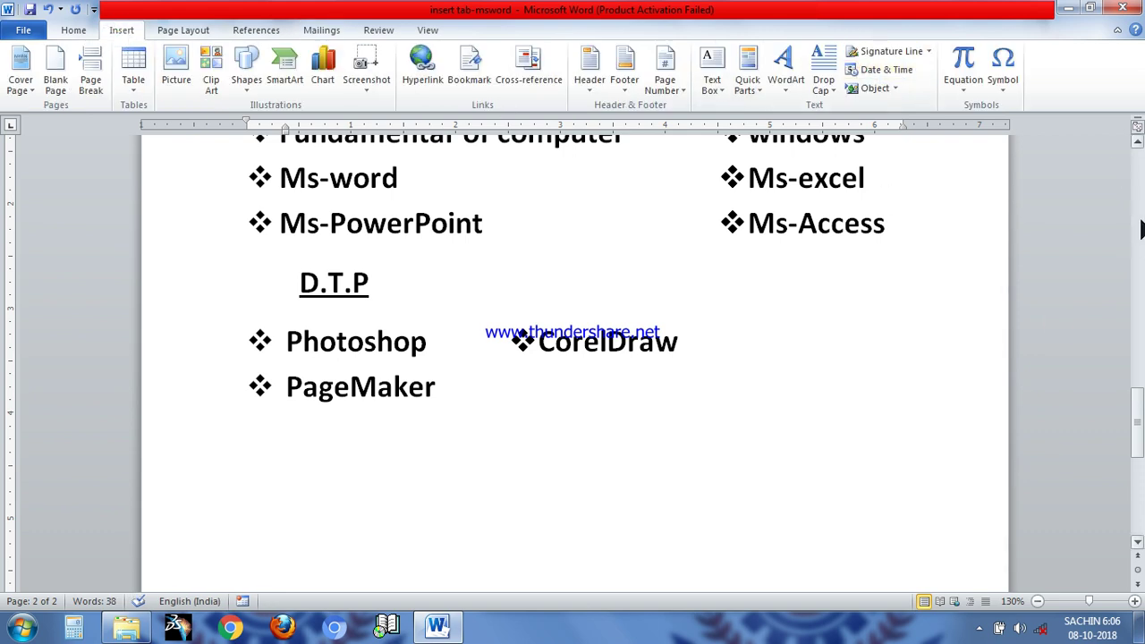